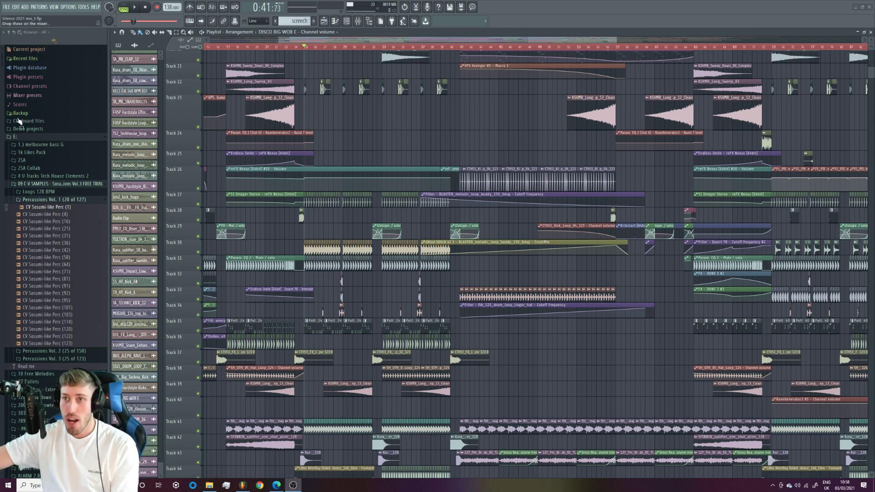
# - Examine the whole song arrangement in the playlist, from the intro through both drops to the end of the track
pyautogui.moveTo(279, 38); pyautogui.dragTo(257, 42)
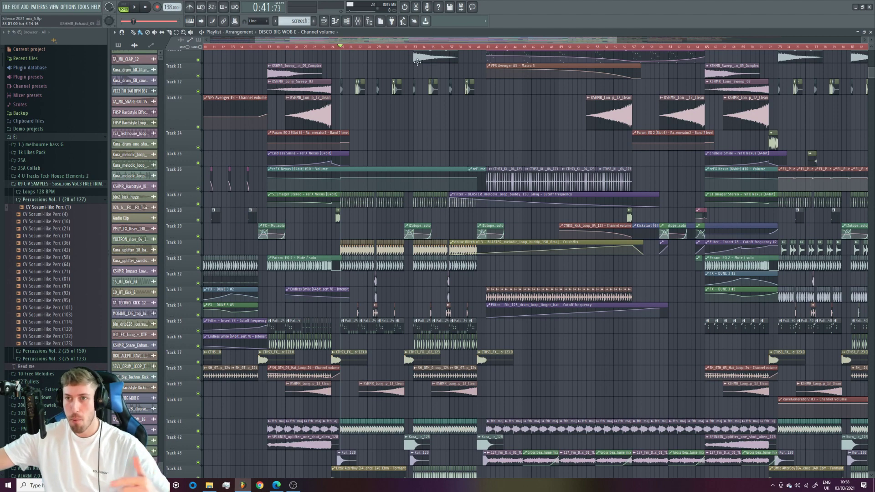
pyautogui.moveTo(415, 40); pyautogui.dragTo(384, 45)
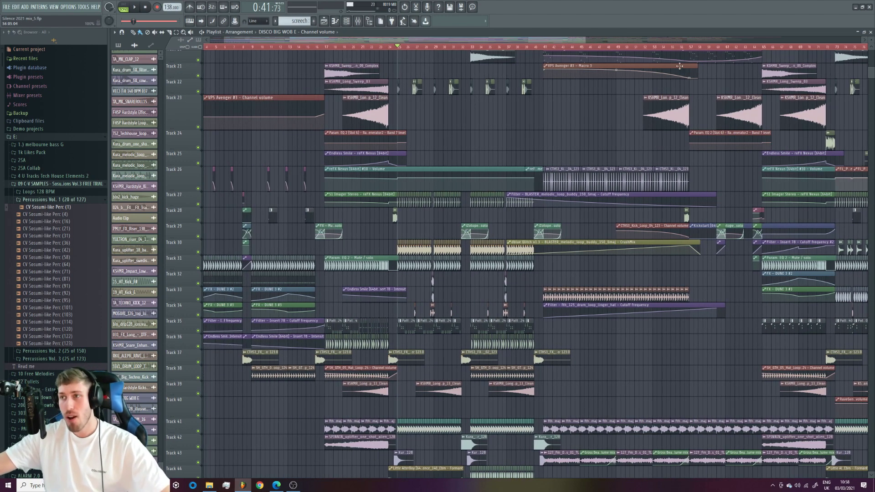
pyautogui.moveTo(584, 41); pyautogui.dragTo(777, 43)
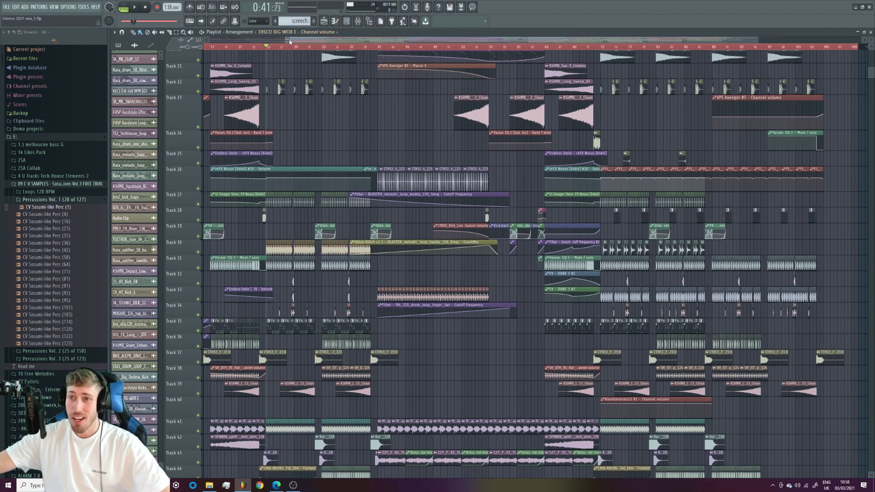
pyautogui.moveTo(286, 40); pyautogui.dragTo(285, 41)
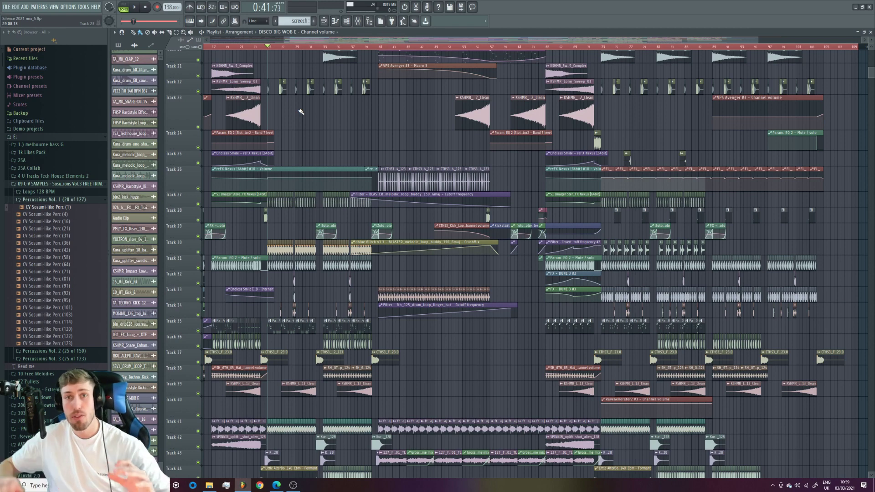
pyautogui.moveTo(292, 40); pyautogui.dragTo(214, 33)
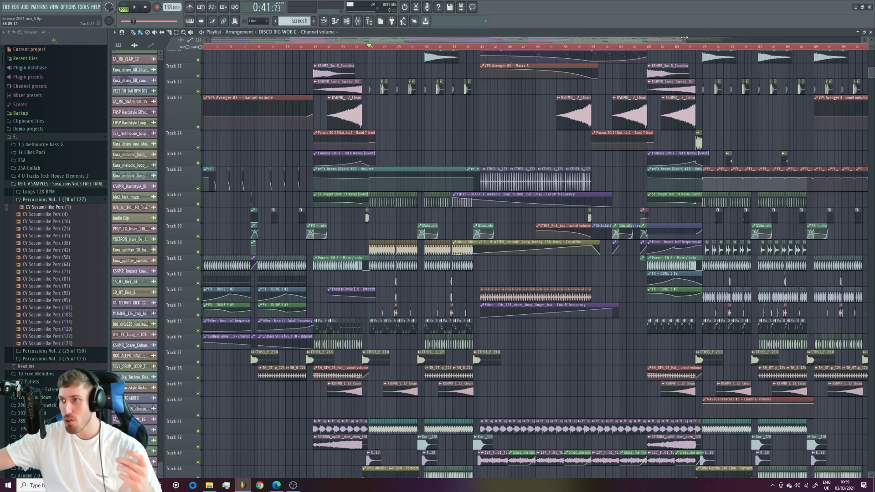
pyautogui.moveTo(685, 37); pyautogui.dragTo(836, 59)
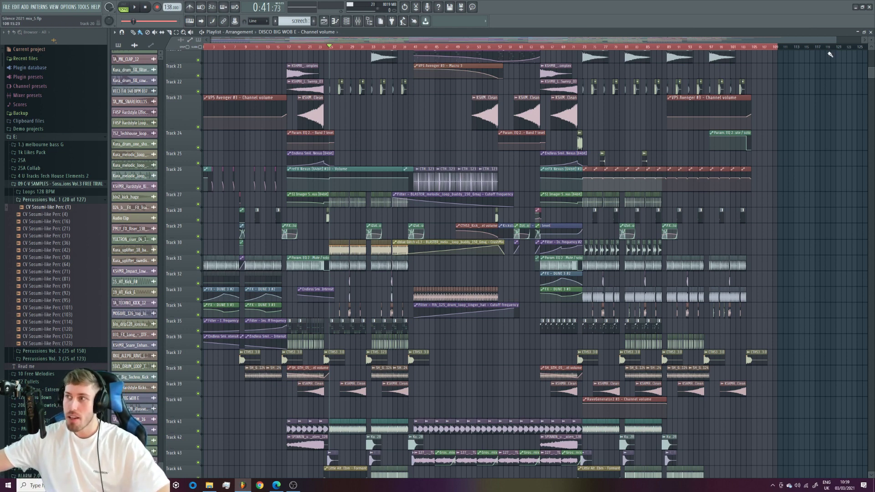
pyautogui.moveTo(836, 41); pyautogui.dragTo(755, 54)
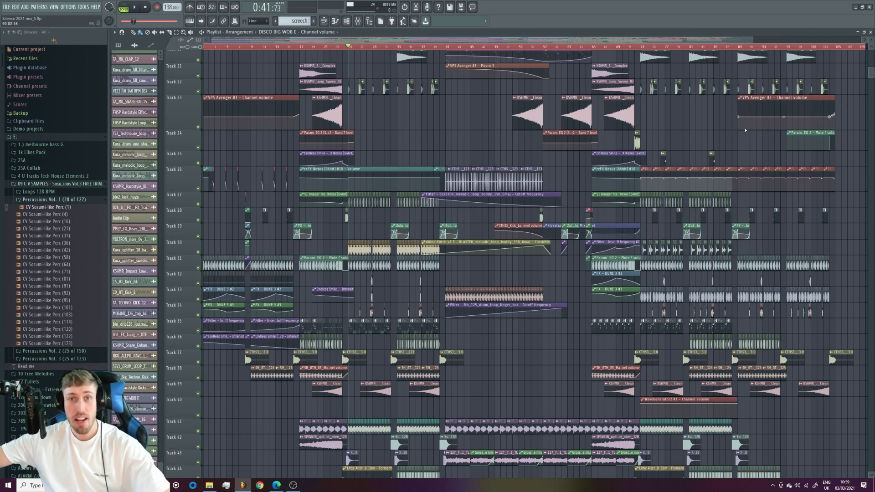
pyautogui.moveTo(740, 42); pyautogui.dragTo(727, 43)
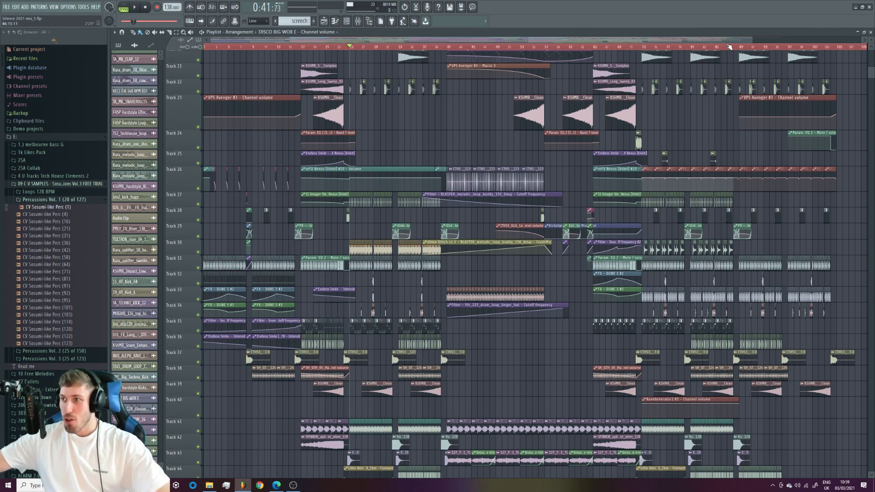
pyautogui.moveTo(754, 41); pyautogui.dragTo(731, 40)
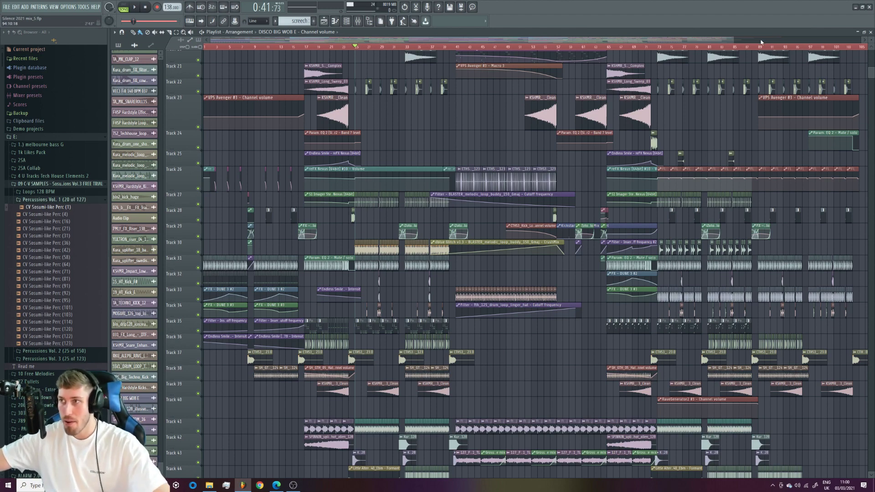
pyautogui.moveTo(731, 40); pyautogui.dragTo(808, 40)
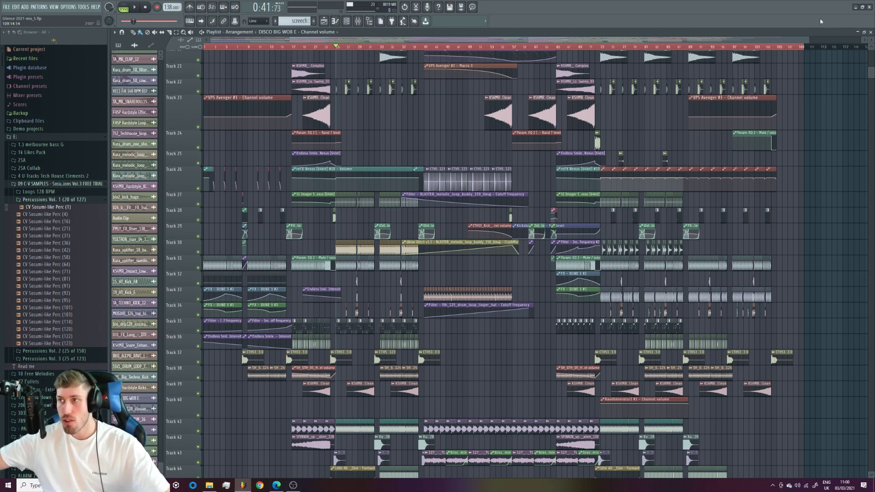
pyautogui.moveTo(810, 39); pyautogui.dragTo(365, 38)
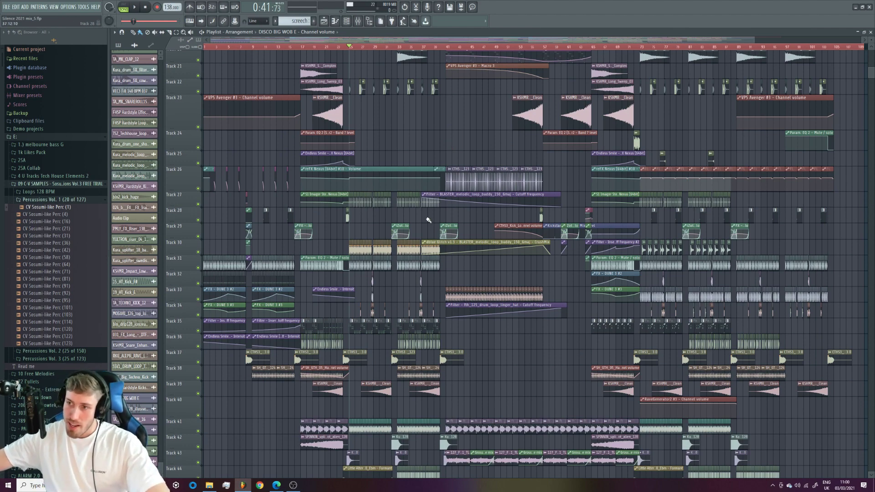
# - Play the song from the start of the first drop, at about bar 24
pyautogui.scroll(-4, 421, 215)
pyautogui.scroll(-3, 421, 216)
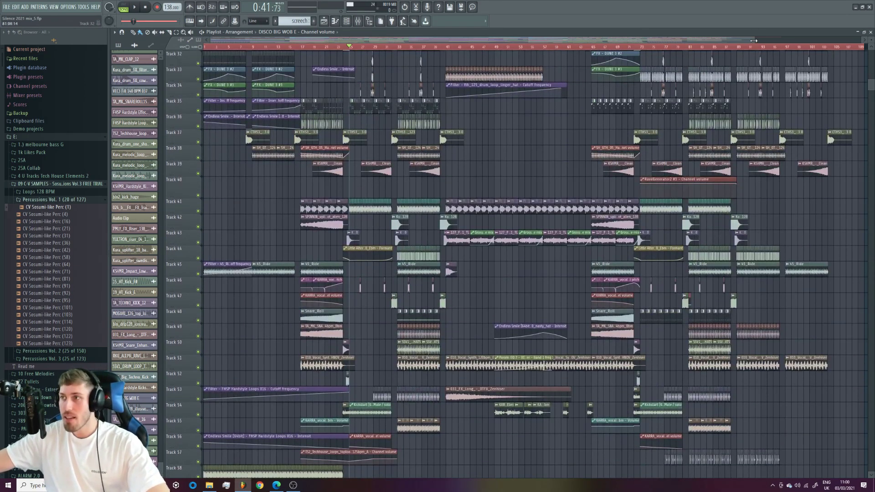
pyautogui.moveTo(754, 40); pyautogui.dragTo(659, 41)
pyautogui.click(375, 48)
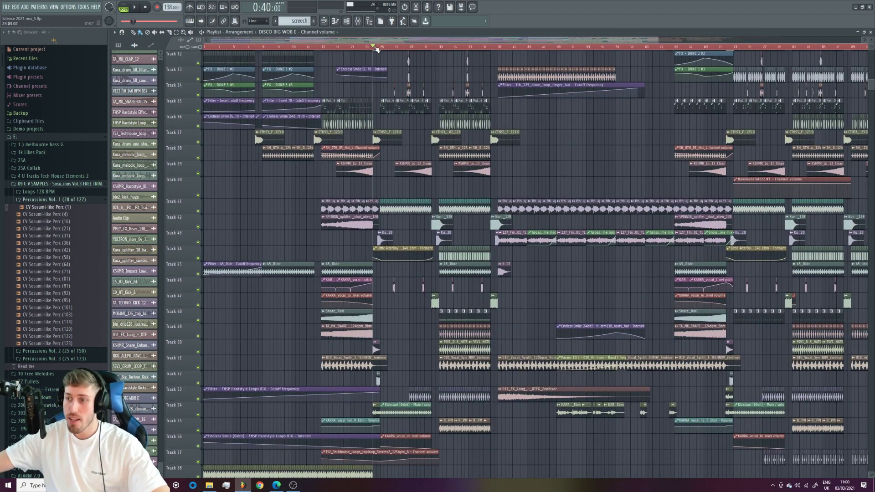
pyautogui.press('space')
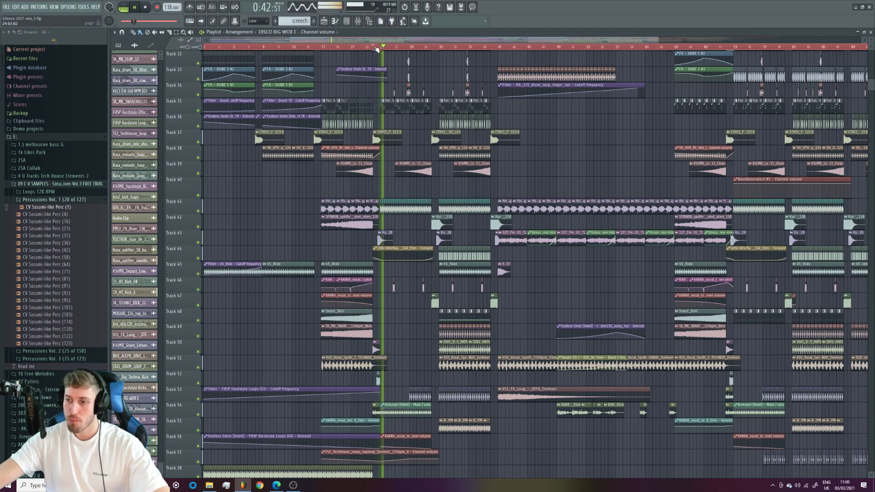
# - Audition the second drop from about bar 72, and stop playback
pyautogui.hscroll(2, 650, 40)
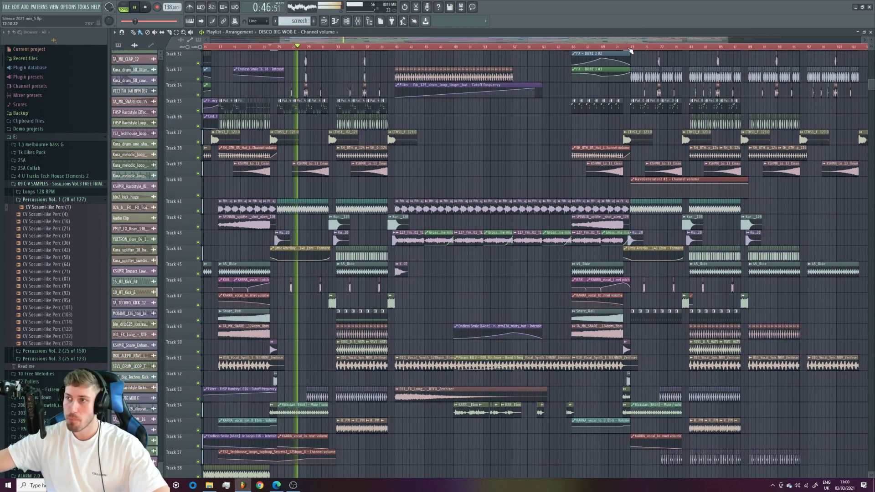
pyautogui.click(629, 48)
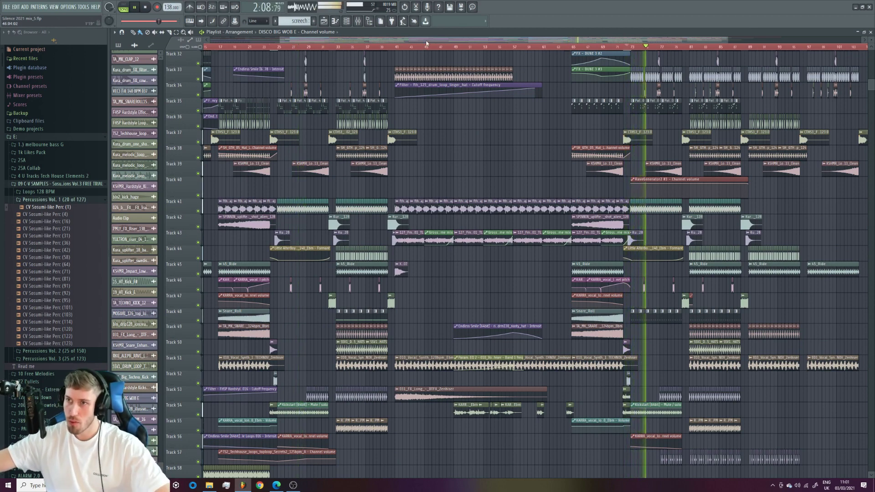
pyautogui.press('space')
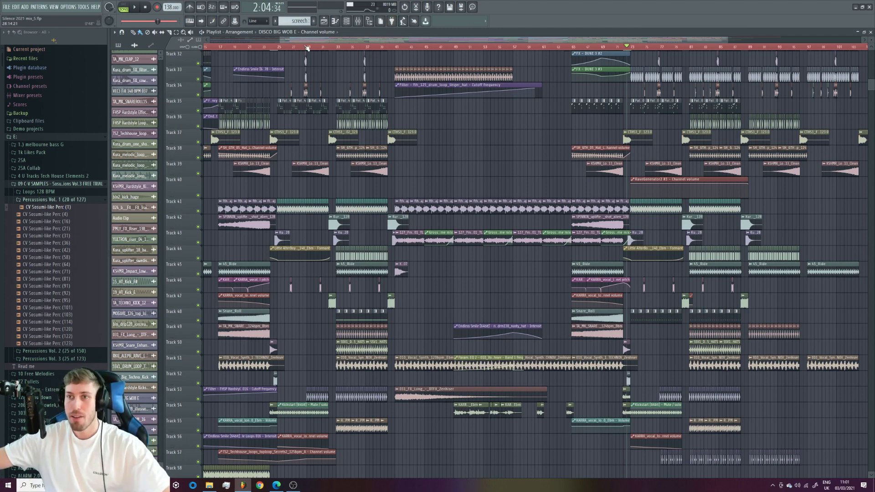
# - Open the first drop's Pattern 24 clip from the playlist in the piano roll
pyautogui.moveTo(278, 40); pyautogui.dragTo(204, 41)
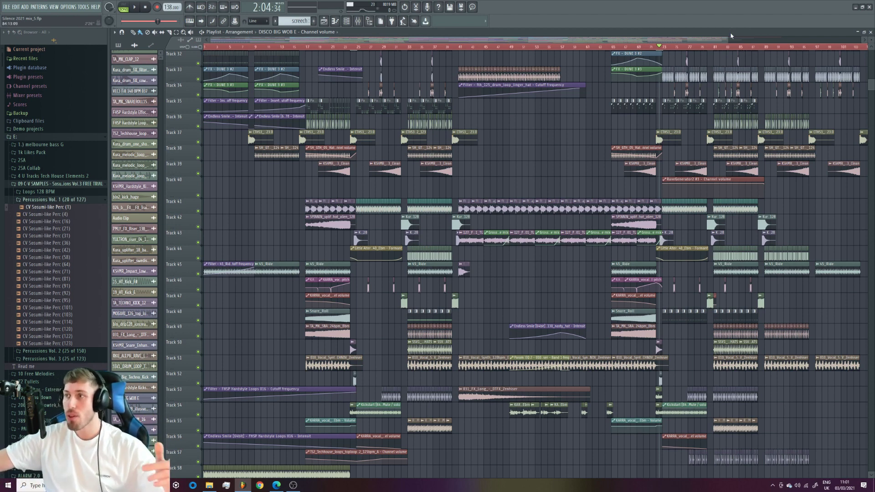
pyautogui.moveTo(727, 41); pyautogui.dragTo(847, 41)
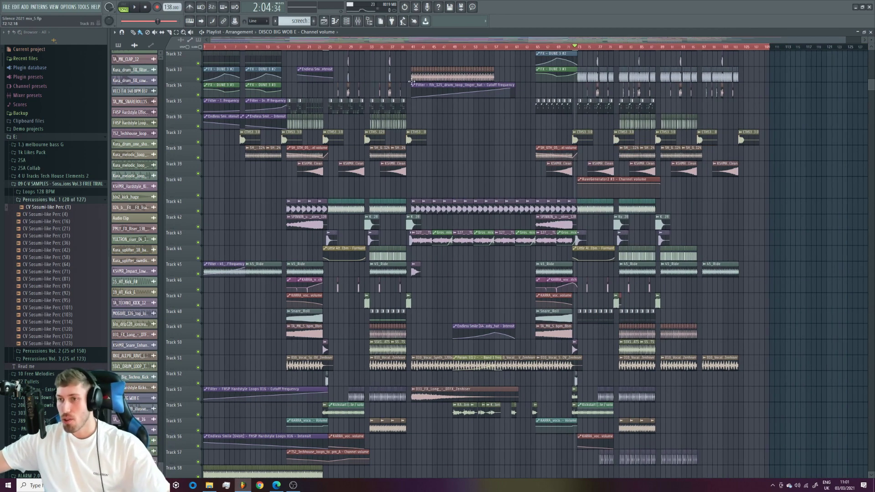
pyautogui.moveTo(211, 41); pyautogui.dragTo(334, 53)
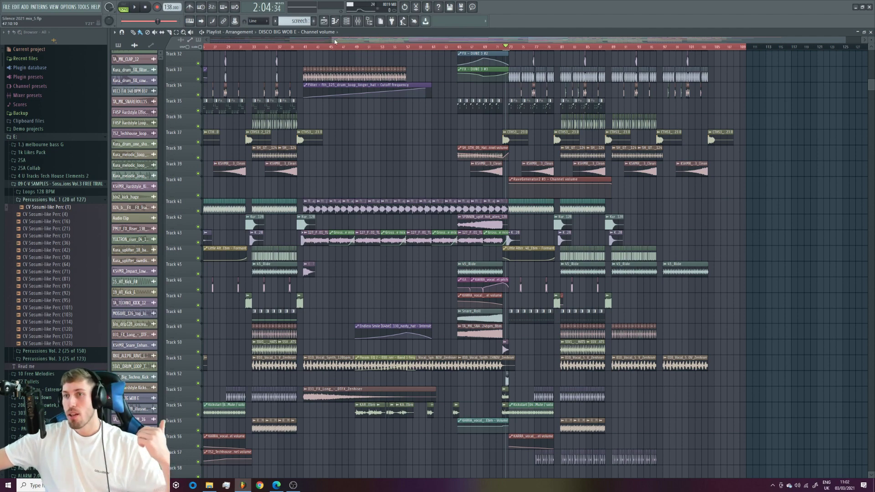
pyautogui.moveTo(335, 42); pyautogui.dragTo(260, 45)
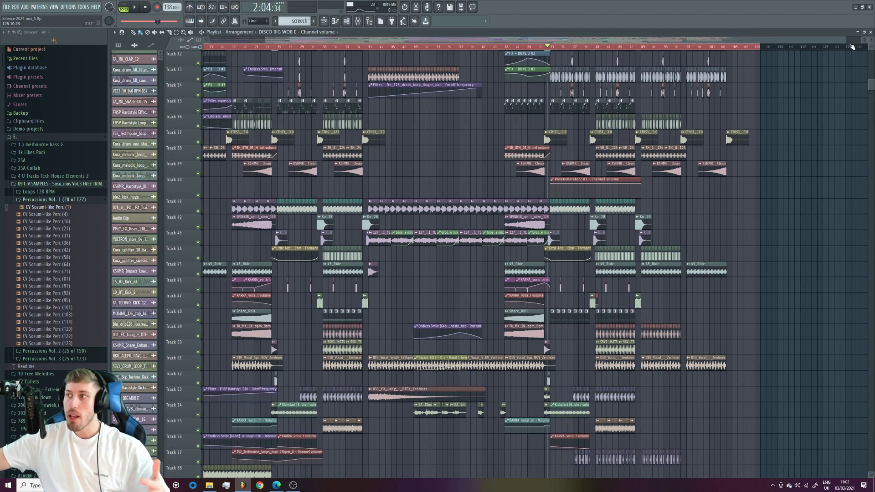
pyautogui.moveTo(849, 41); pyautogui.dragTo(486, 60)
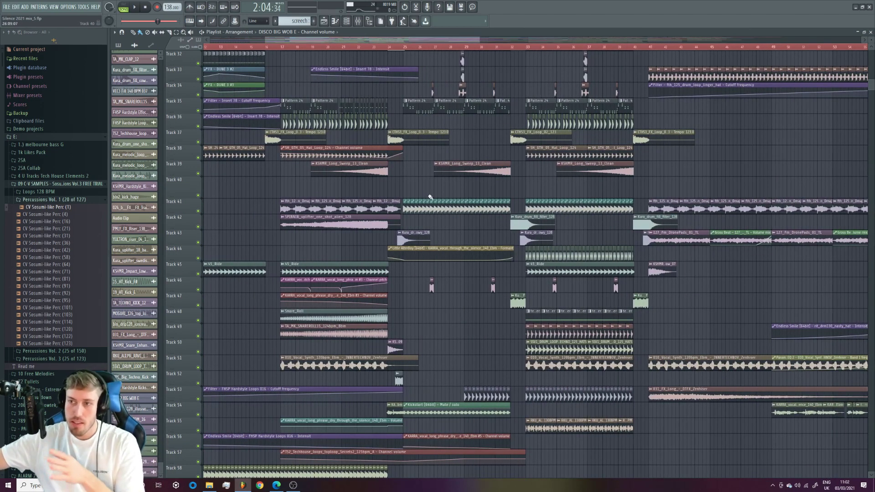
pyautogui.moveTo(268, 40); pyautogui.dragTo(322, 45)
pyautogui.scroll(6, 327, 182)
pyautogui.scroll(1, 326, 183)
pyautogui.doubleClick(295, 244)
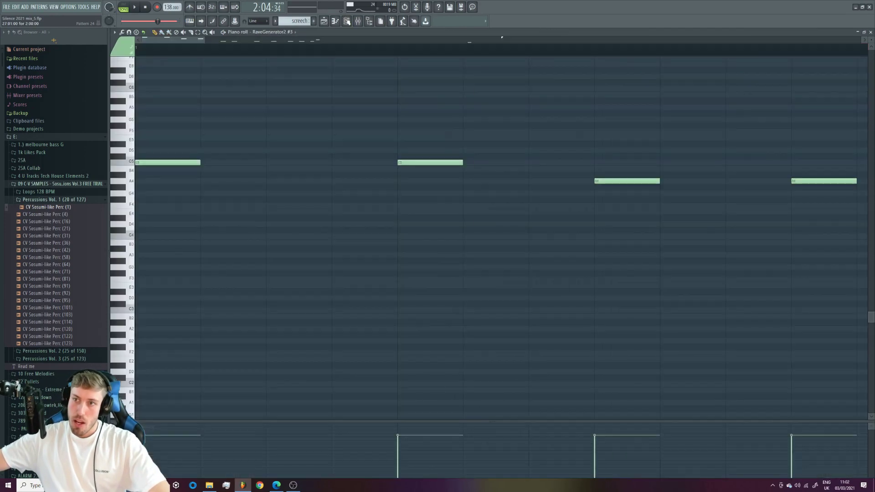
# - Delete the stray note beyond the end of the two-bar RaveGenerator2 #3 melody in Pattern 24
pyautogui.click(348, 21)
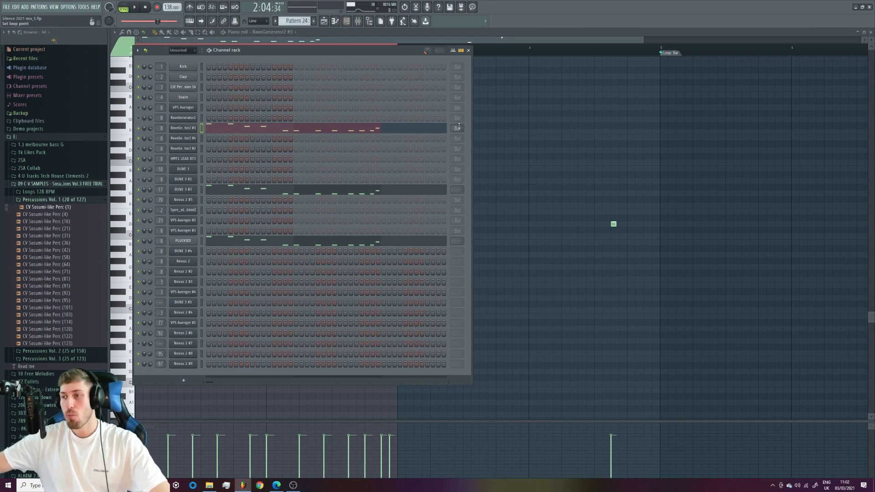
pyautogui.rightClick(620, 232)
pyautogui.rightClick(615, 226)
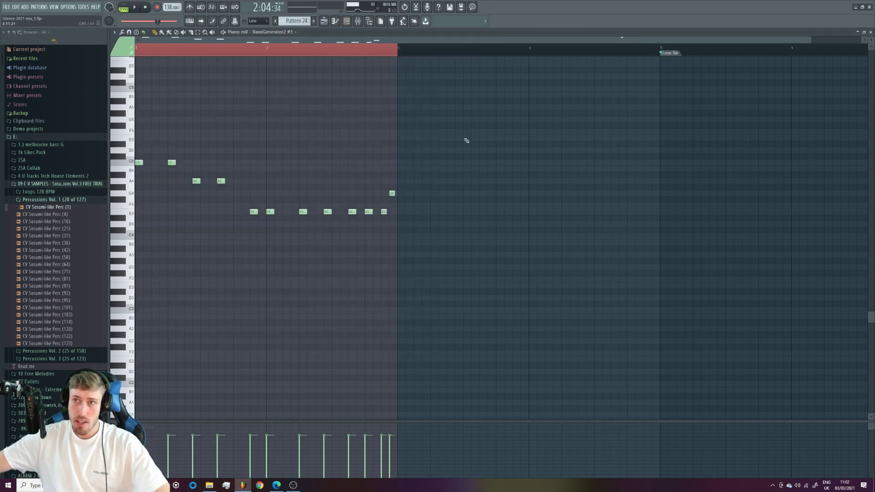
# - Switch playback to pattern mode and audition Pattern 24 with the channel rack shown
pyautogui.click(348, 22)
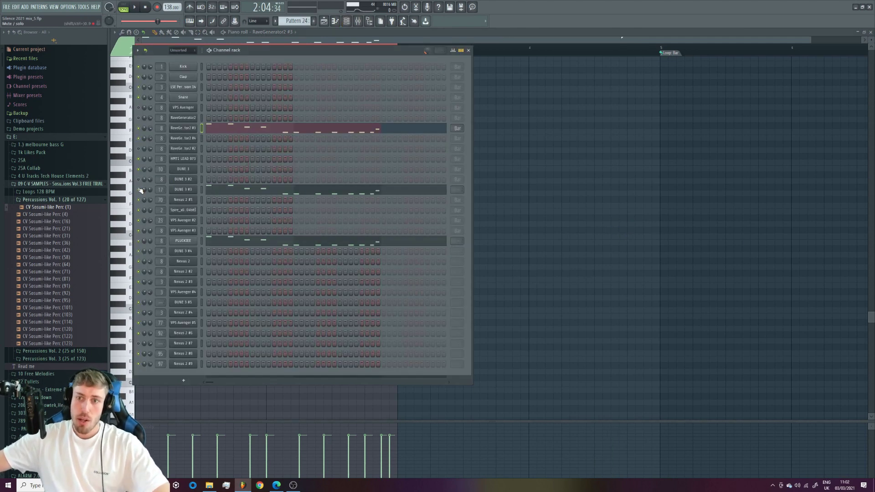
pyautogui.click(123, 7)
pyautogui.press('space')
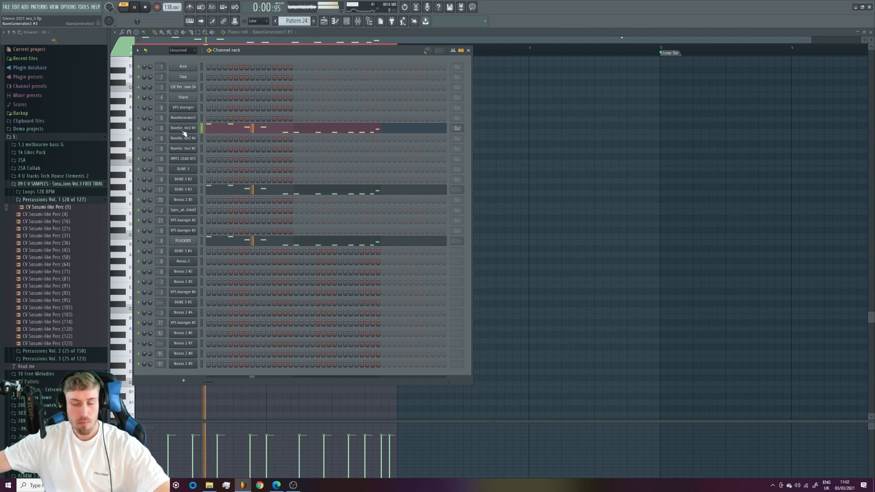
pyautogui.press('space')
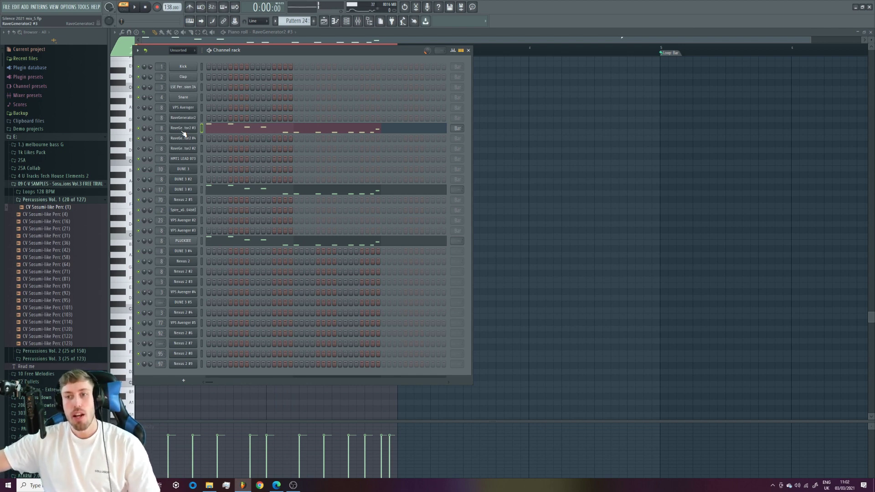
# - Open the RaveGenerator2 #3 instrument with its party children sound and briefly play the pattern
pyautogui.click(183, 132)
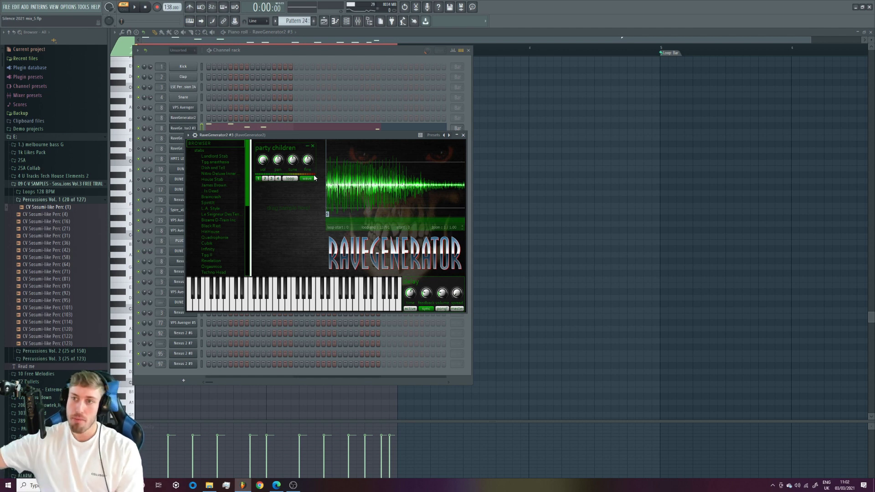
pyautogui.press('space')
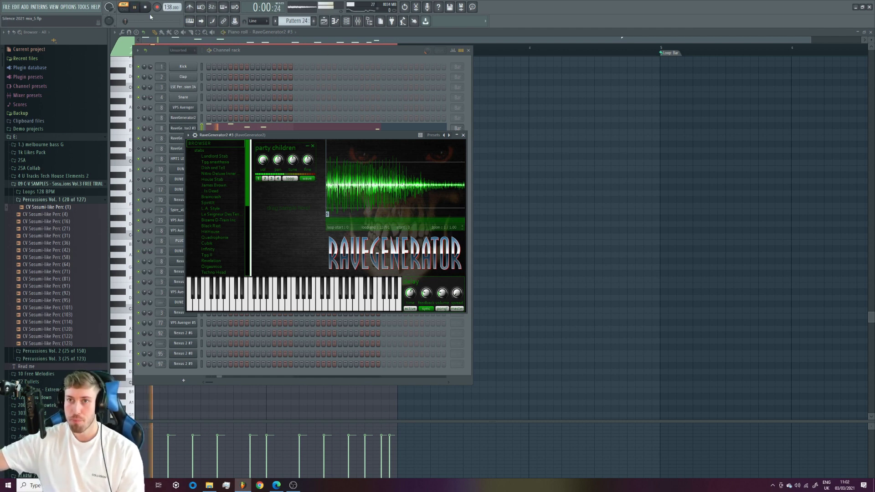
pyautogui.press('space')
# - Clone the RaveGenerator2 #3 channel and copy the original's melody notes from its piano roll
pyautogui.rightClick(186, 129)
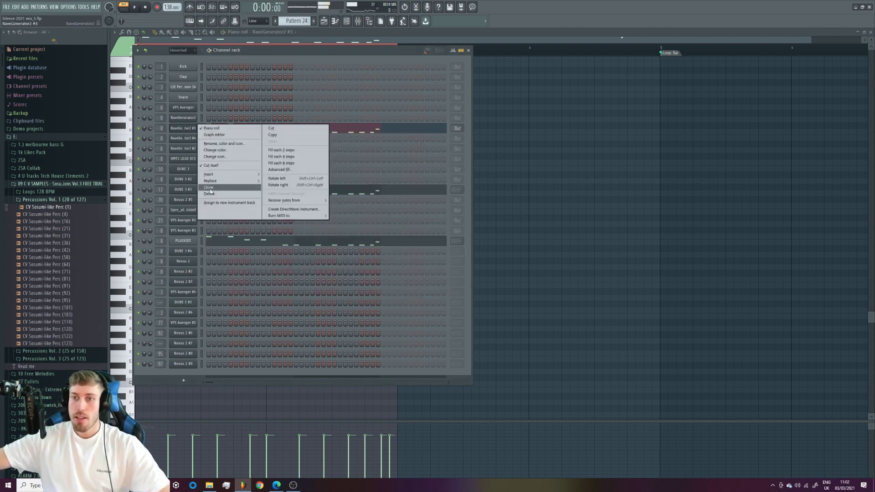
pyautogui.click(210, 192)
pyautogui.rightClick(183, 128)
pyautogui.click(211, 128)
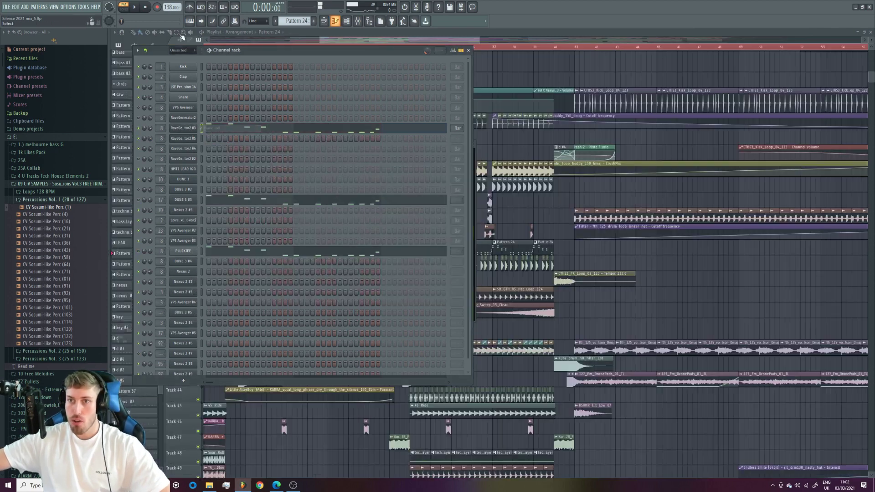
pyautogui.rightClick(183, 128)
pyautogui.click(212, 128)
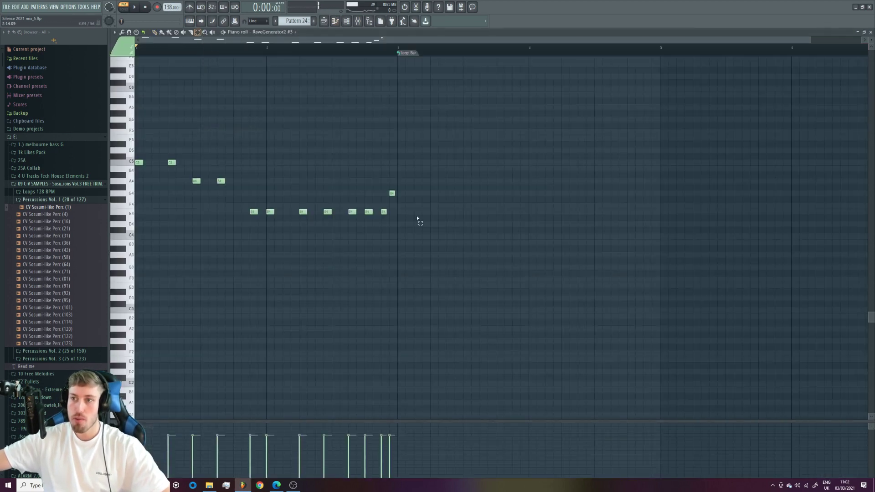
# - Paste the copied melody into the cloned RaveGenerator2 channel's piano roll and return to the channel rack
pyautogui.click(335, 20)
pyautogui.rightClick(198, 137)
pyautogui.click(212, 139)
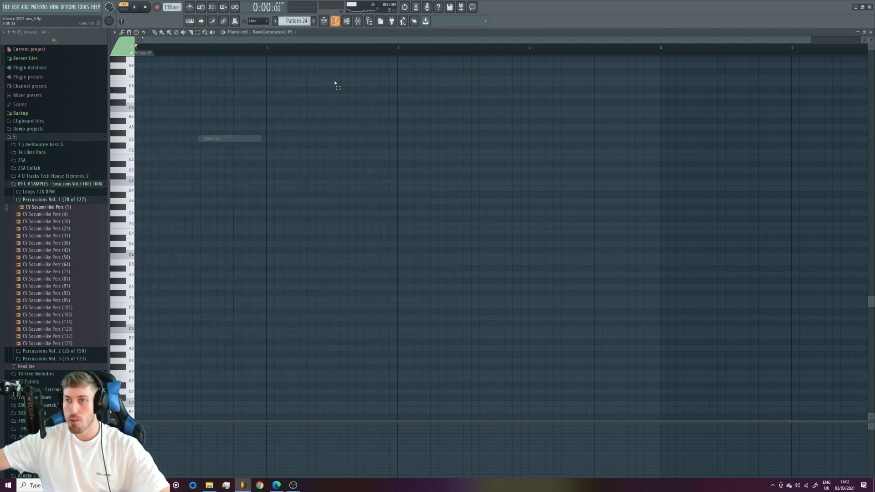
pyautogui.hotkey('ctrl', 'v')
pyautogui.click(336, 21)
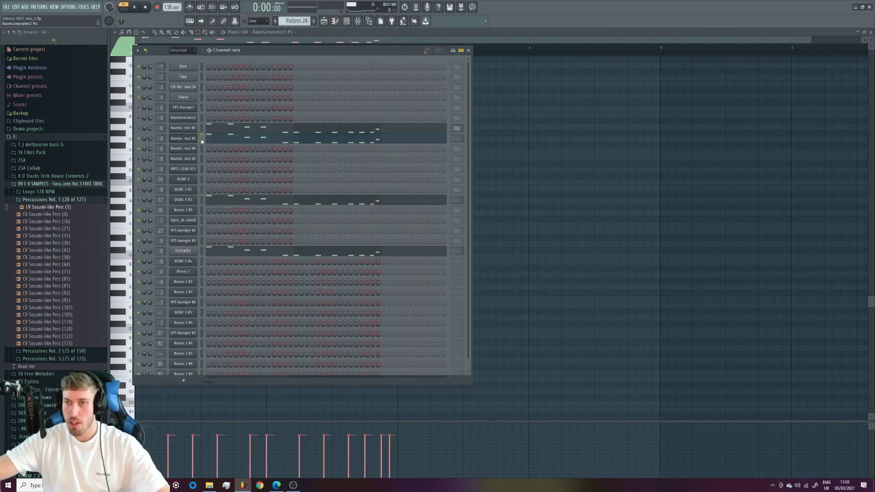
# - Route the cloned RaveGenerator2 #5 channel to free mixer track 99 and briefly play Pattern 24
pyautogui.hotkey('ctrl', 'l')
pyautogui.press('space')
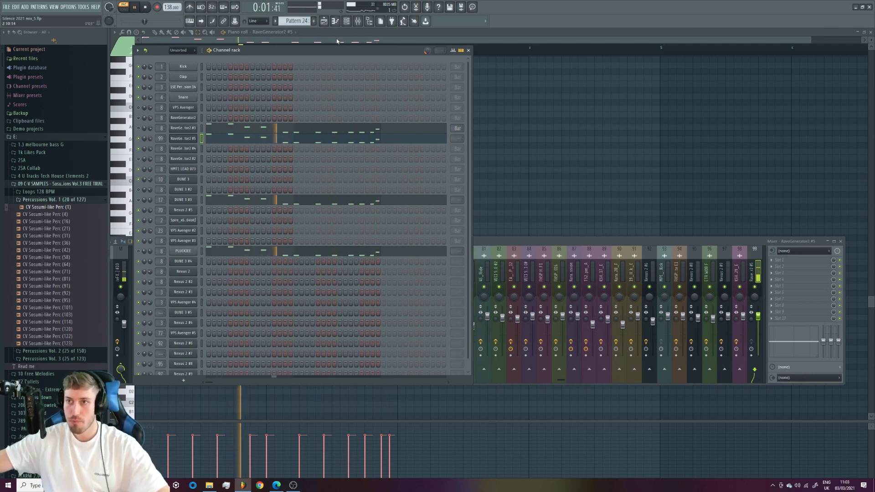
pyautogui.press('space')
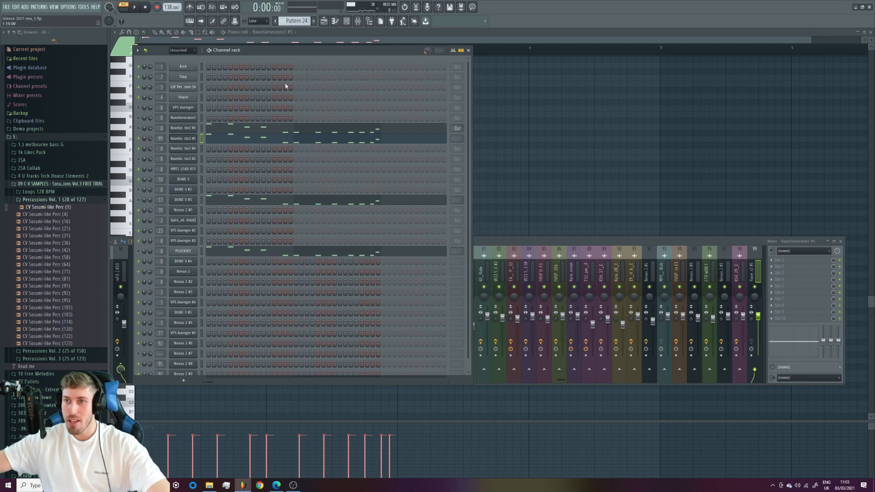
pyautogui.moveTo(297, 53); pyautogui.dragTo(301, 48)
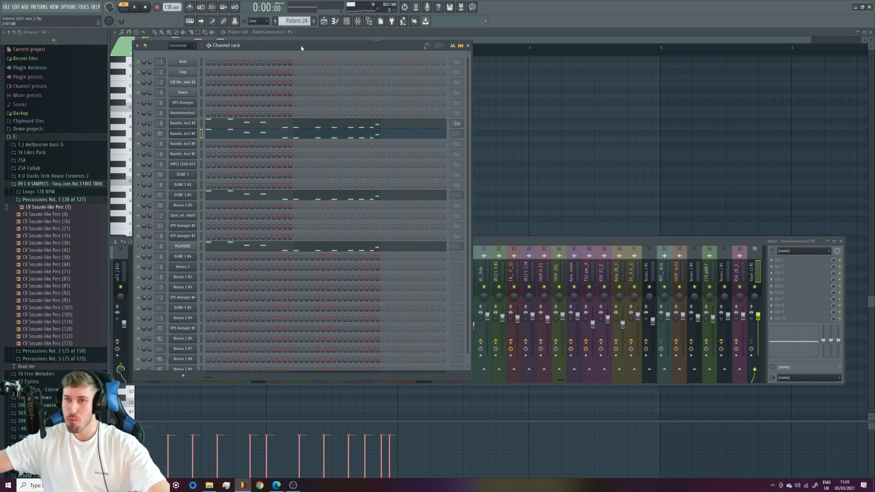
# - Review the cloned RaveGenerator2 #5 notes in the piano roll, return to the channel rack and audition the pattern
pyautogui.rightClick(191, 135)
pyautogui.click(203, 135)
pyautogui.rightClick(195, 135)
pyautogui.click(203, 134)
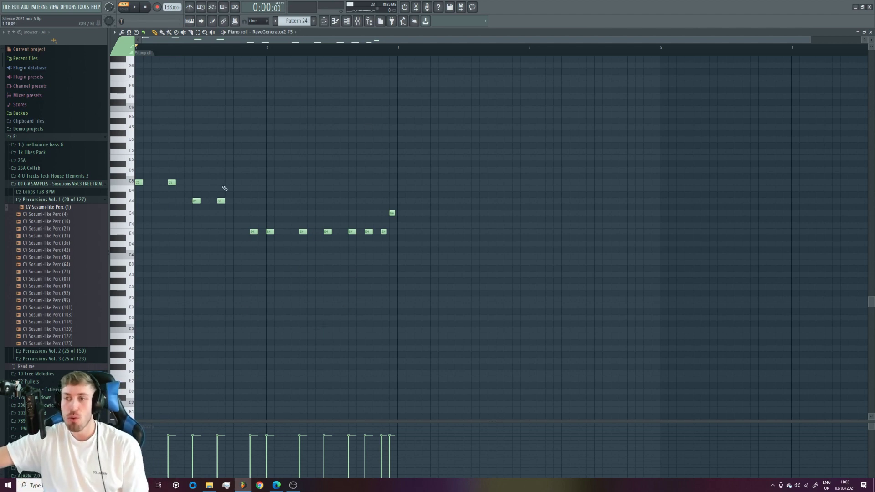
pyautogui.click(346, 21)
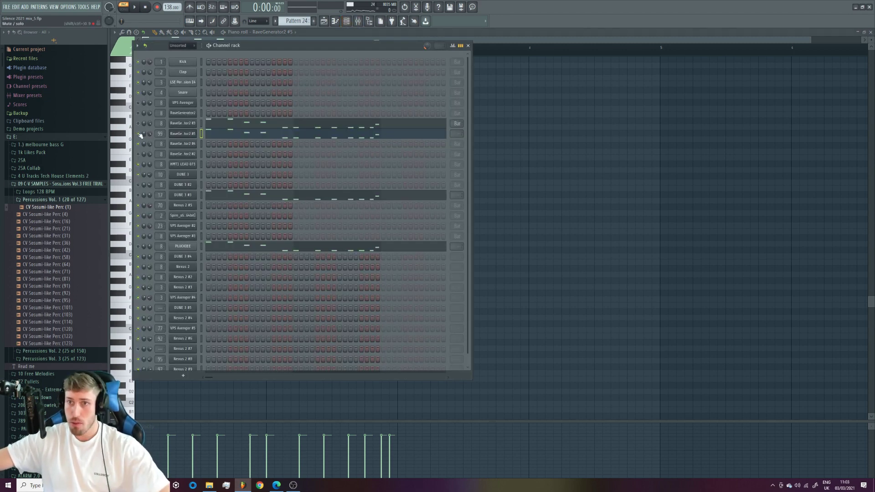
pyautogui.press('space')
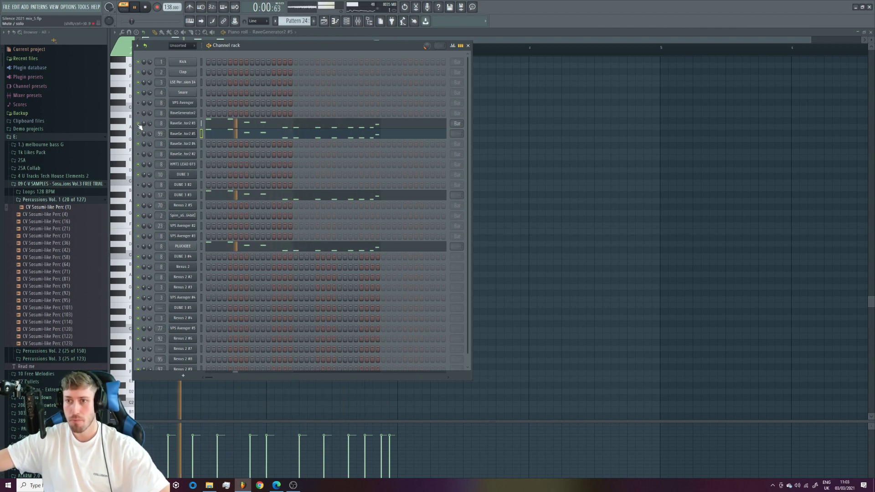
pyautogui.press('space')
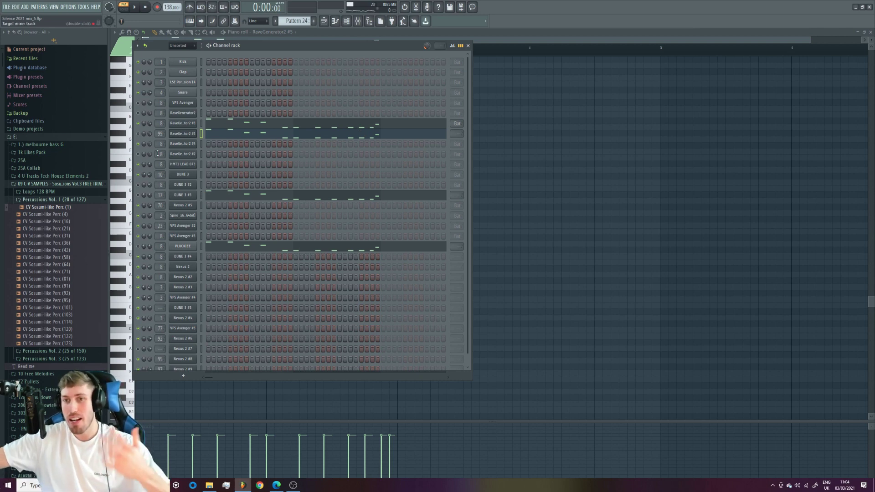
# - Reopen the original RaveGenerator2 #3 instrument from the channel rack and show its effect chain in the mixer
pyautogui.click(324, 21)
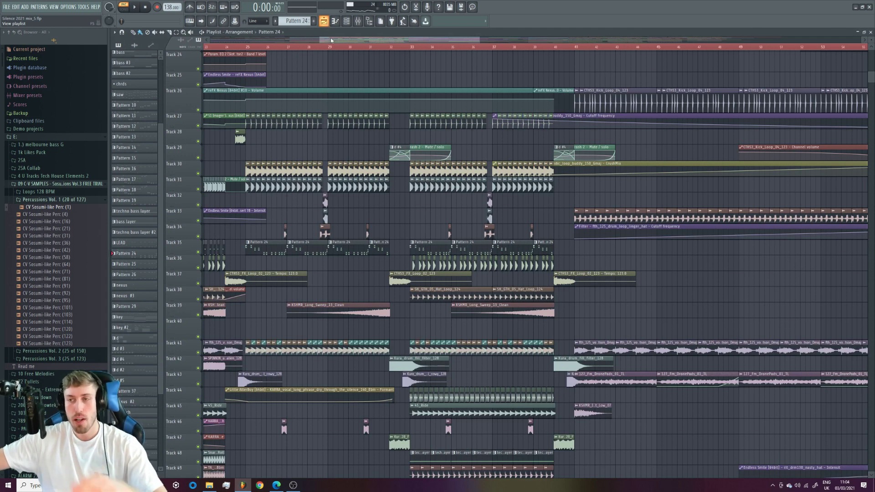
pyautogui.click(347, 21)
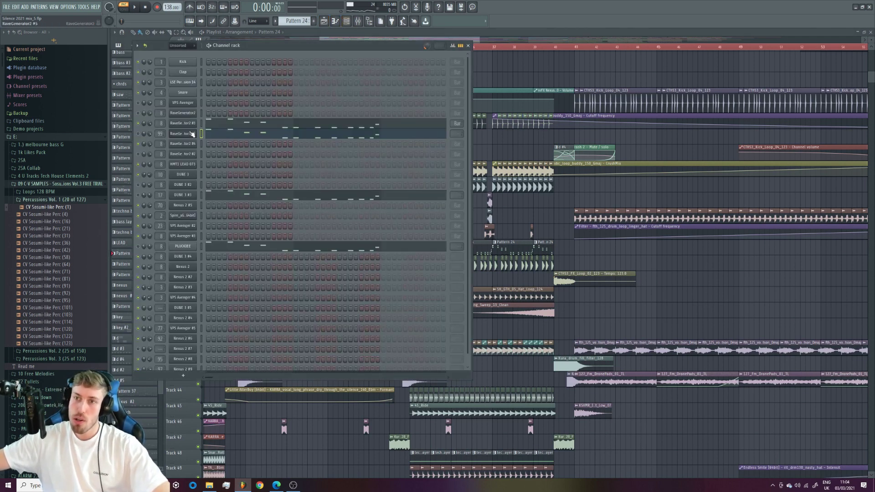
pyautogui.click(189, 124)
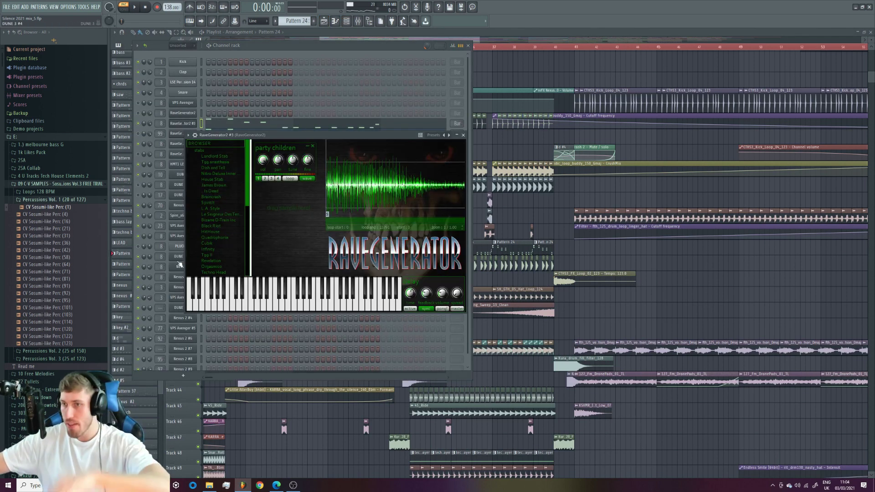
pyautogui.click(359, 21)
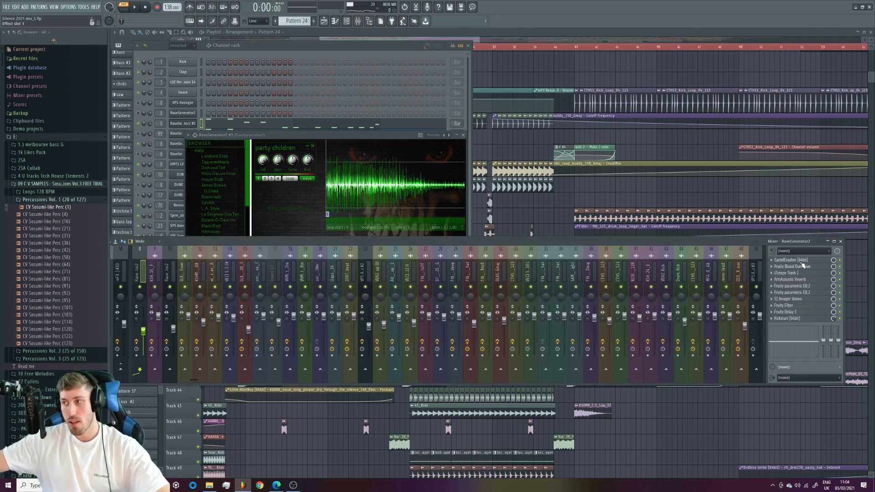
# - Open CamelCrusher and Fruity Blood Overdrive on the RaveGenerator2 mixer track and briefly play the pattern
pyautogui.click(801, 261)
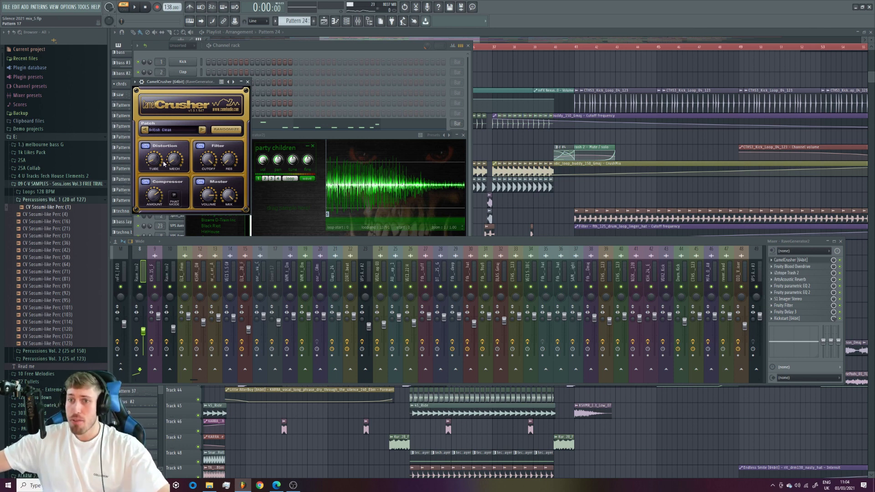
pyautogui.click(794, 267)
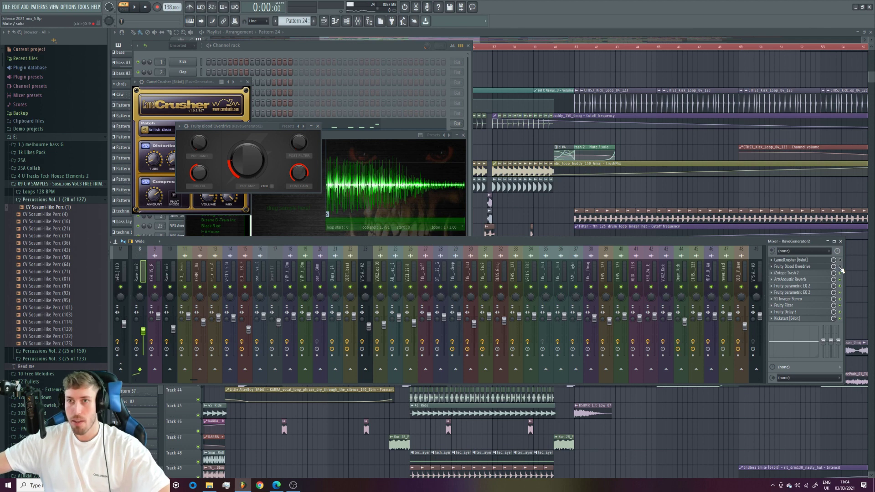
pyautogui.press('space')
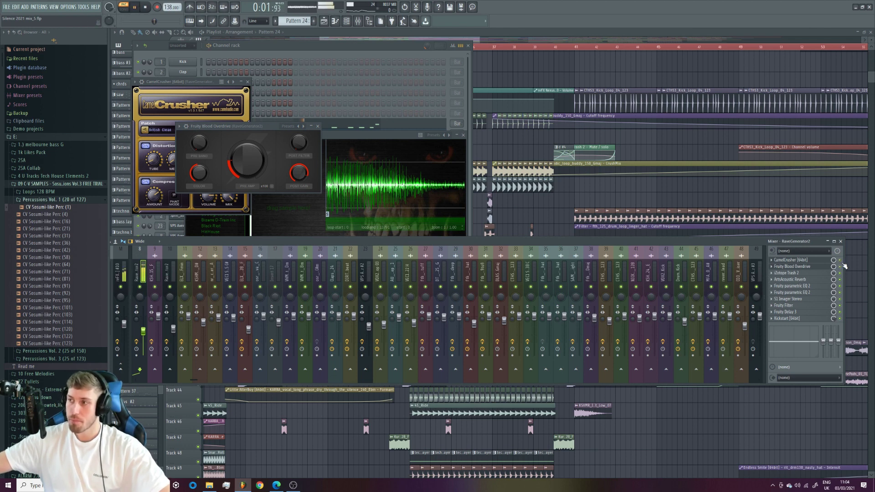
pyautogui.press('space')
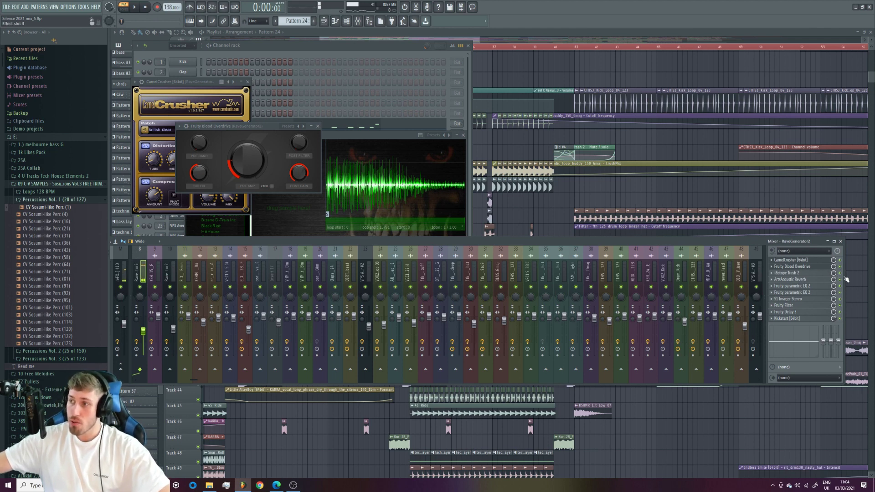
# - Toggle iZotope Trash 2 on the RaveGenerator2 track, audition the pattern and close the plugin window
pyautogui.click(841, 275)
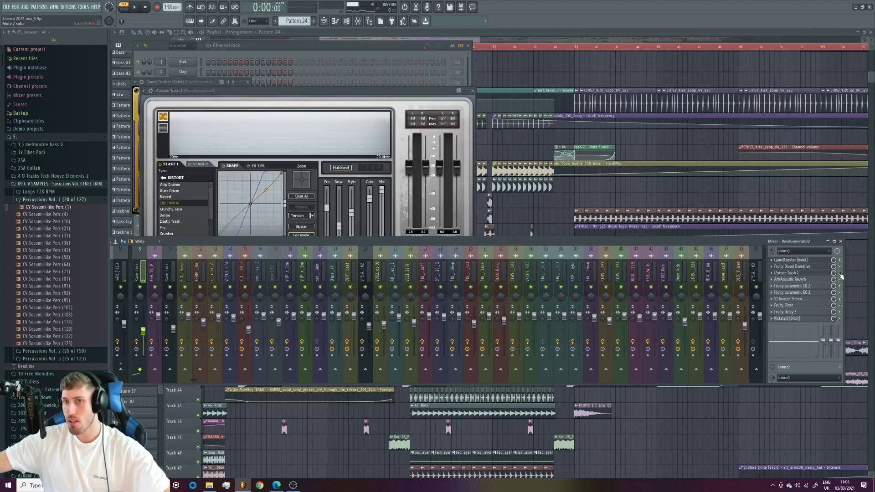
pyautogui.press('space')
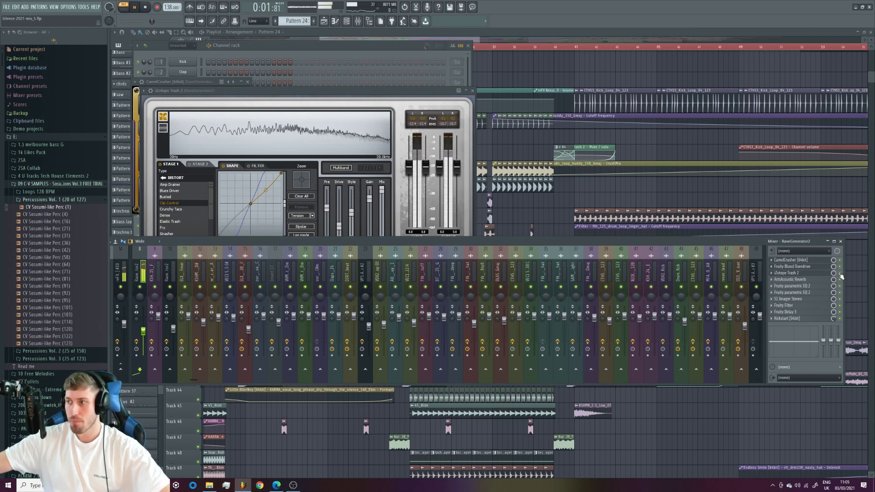
pyautogui.press('space')
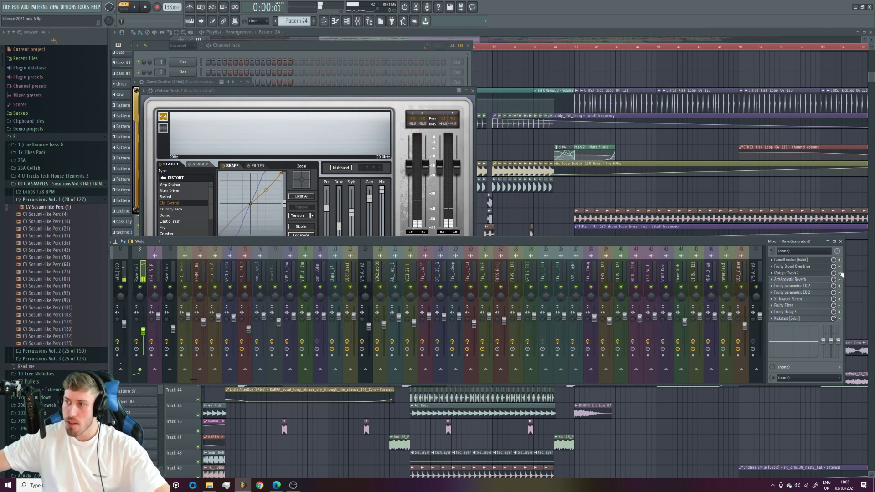
pyautogui.click(797, 275)
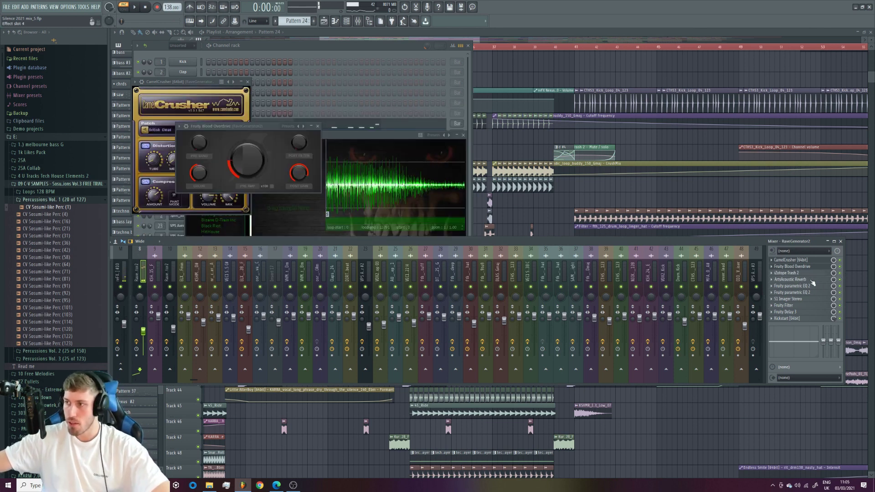
# - Inspect the ArtsAcoustic Reverb's decay setting, toggle the reverb on the RaveGenerator2 track and audition the pattern
pyautogui.click(797, 279)
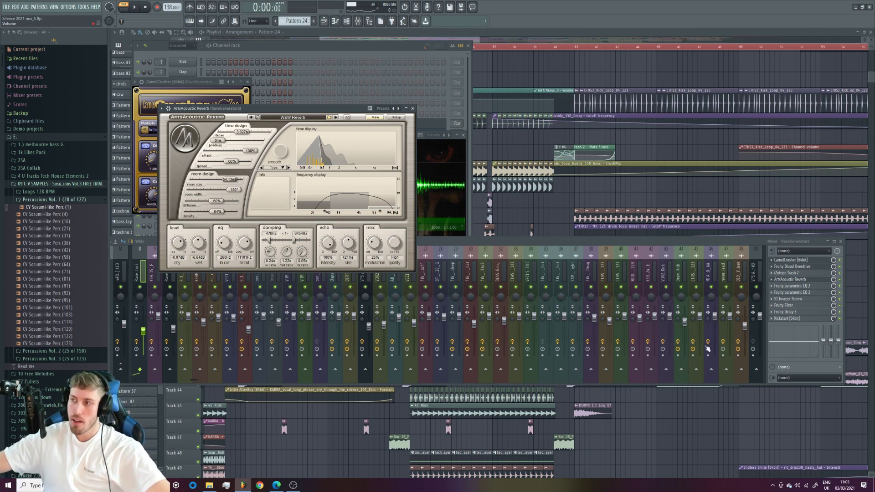
pyautogui.moveTo(244, 134)
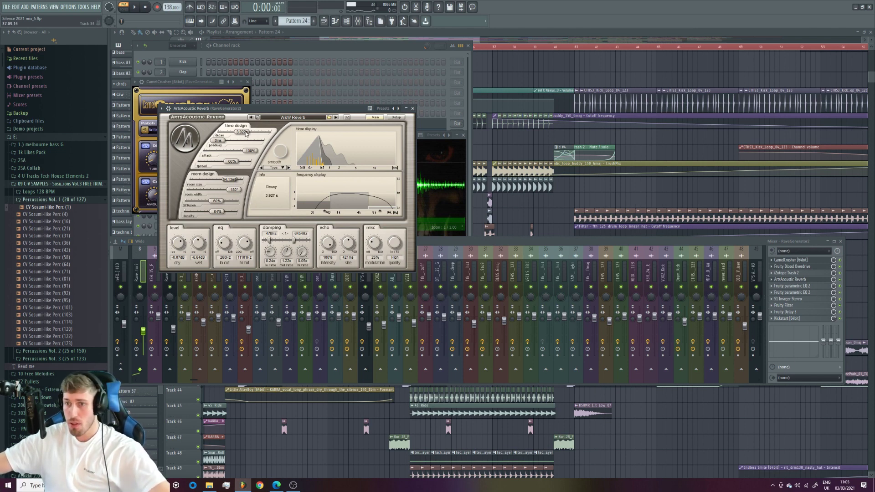
pyautogui.click(841, 280)
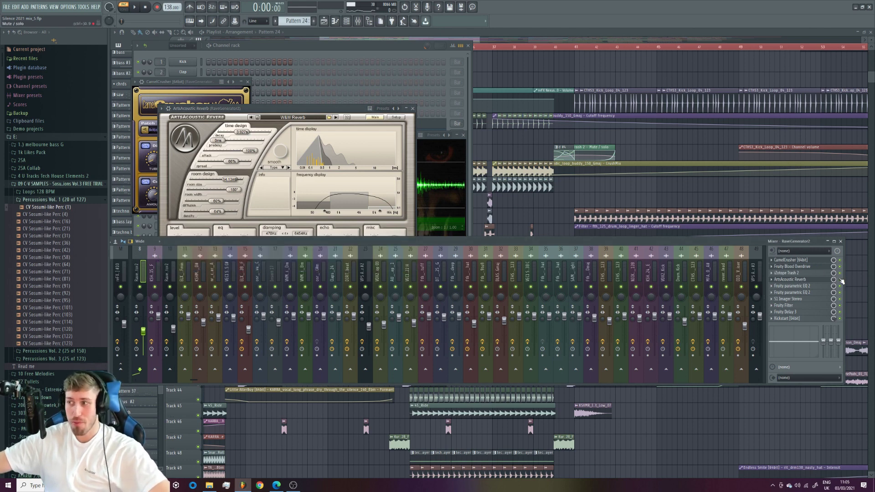
pyautogui.press('space')
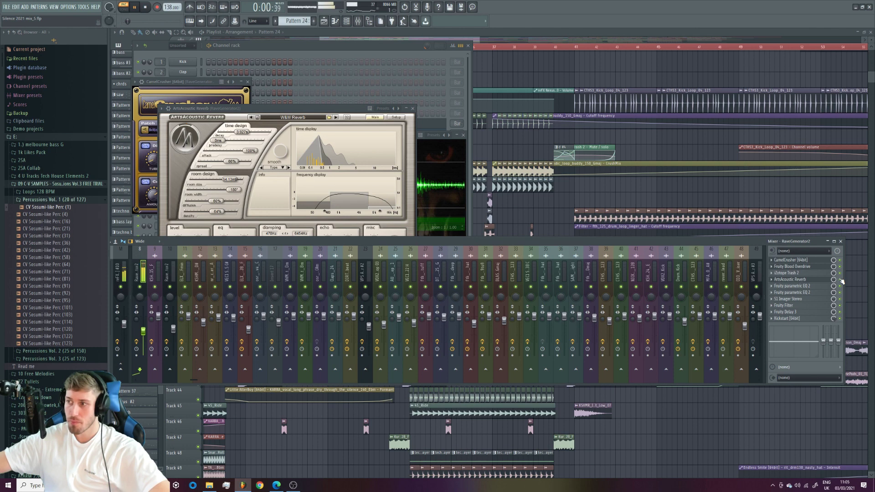
pyautogui.press('space')
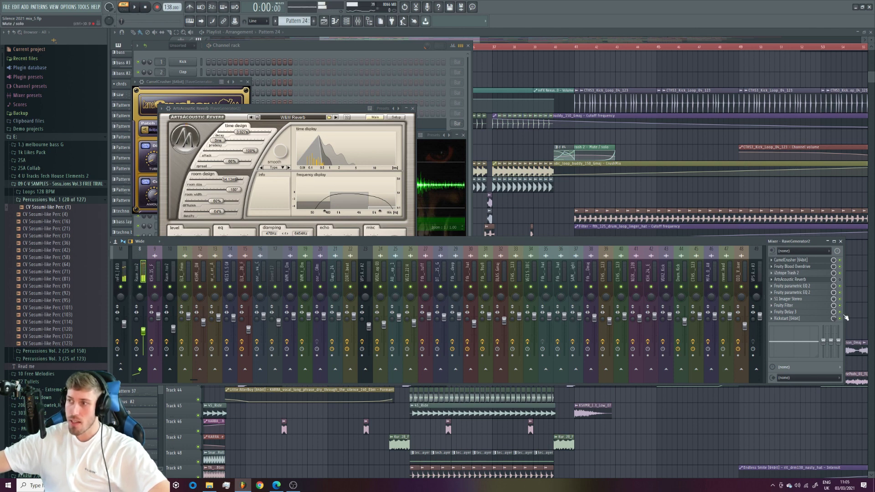
# - Replay the pattern to compare the lead's effect processing and save the project
pyautogui.press('space')
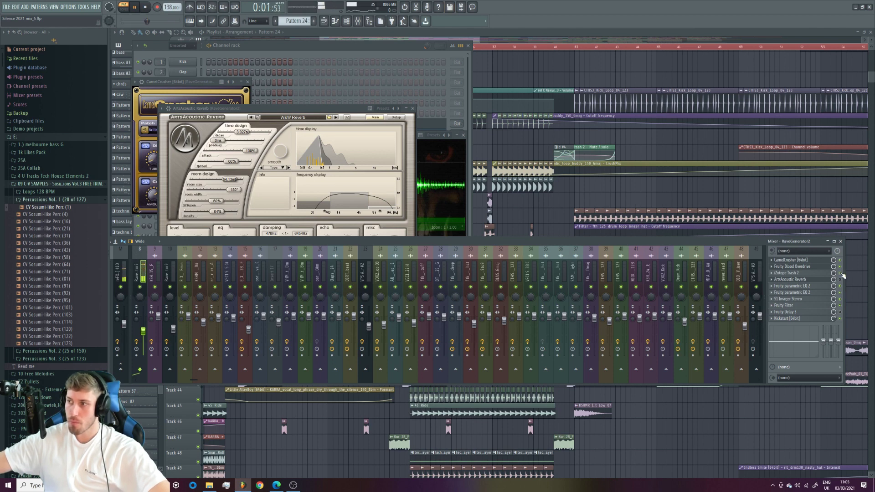
pyautogui.hotkey('ctrl', 's')
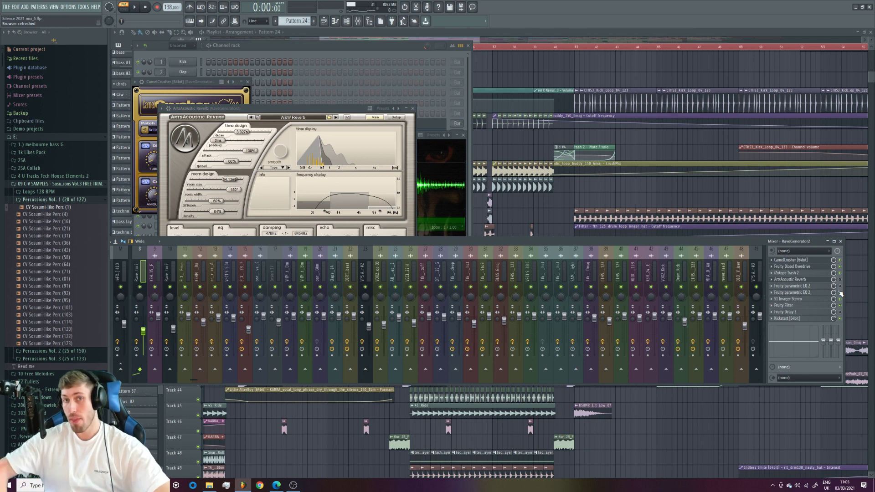
pyautogui.press('space')
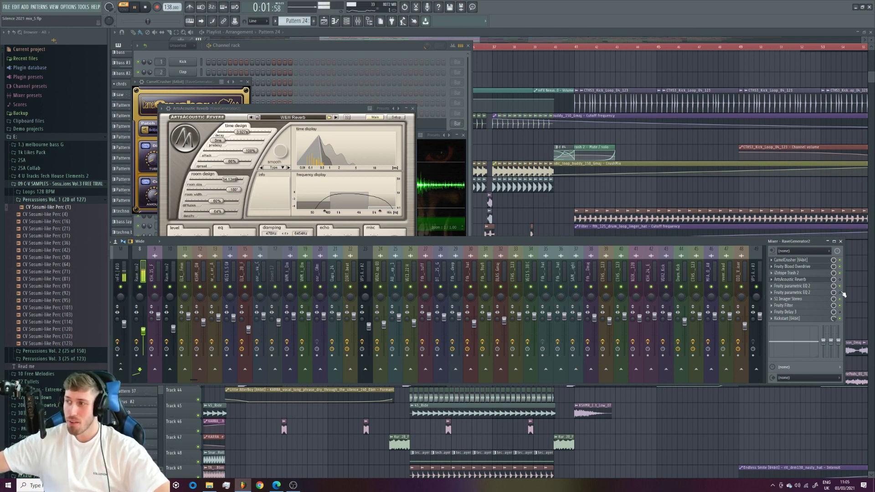
pyautogui.press('space')
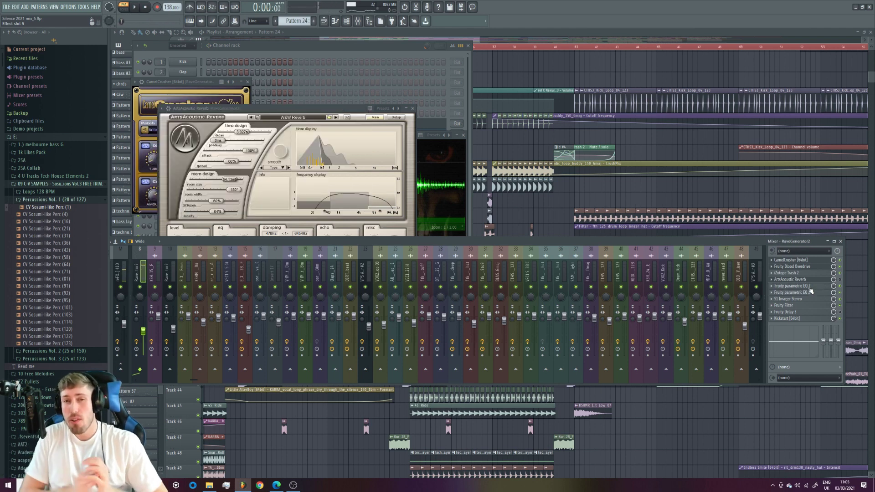
# - Open both Fruity parametric EQ 2 plugins on the RaveGenerator2 track and examine their curves
pyautogui.click(811, 288)
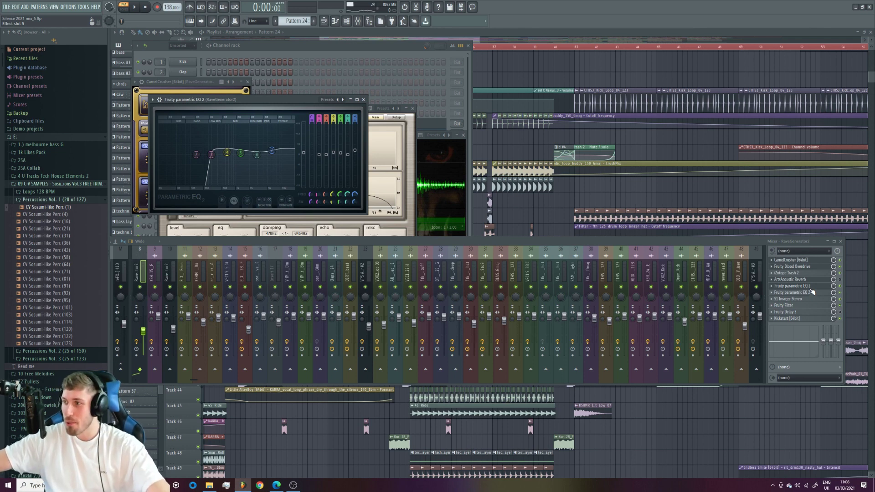
pyautogui.click(812, 288)
pyautogui.click(811, 288)
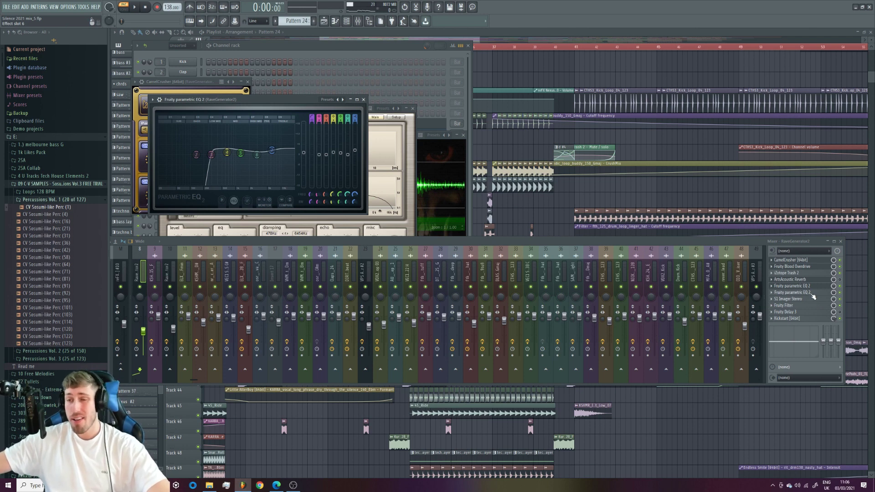
pyautogui.click(803, 293)
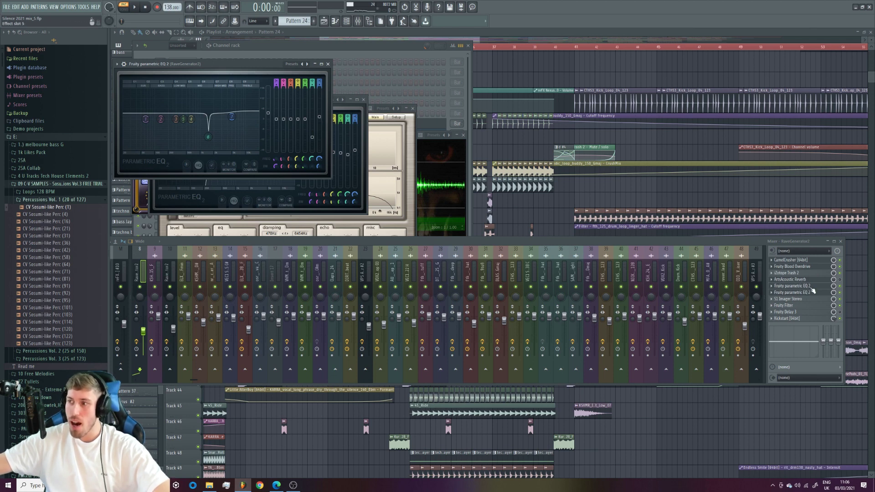
pyautogui.click(812, 287)
pyautogui.click(812, 293)
pyautogui.click(812, 293)
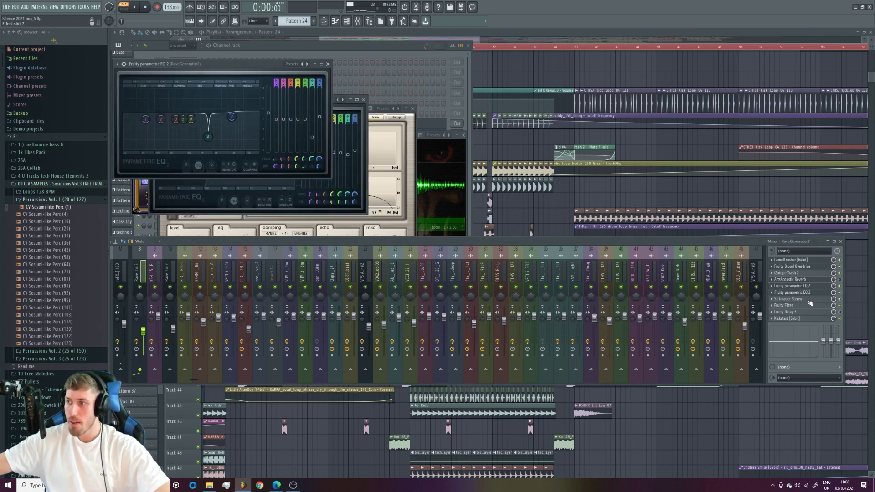
# - Open the S1 Imager Stereo on the RaveGenerator2 track and raise its width to the maximum
pyautogui.click(808, 300)
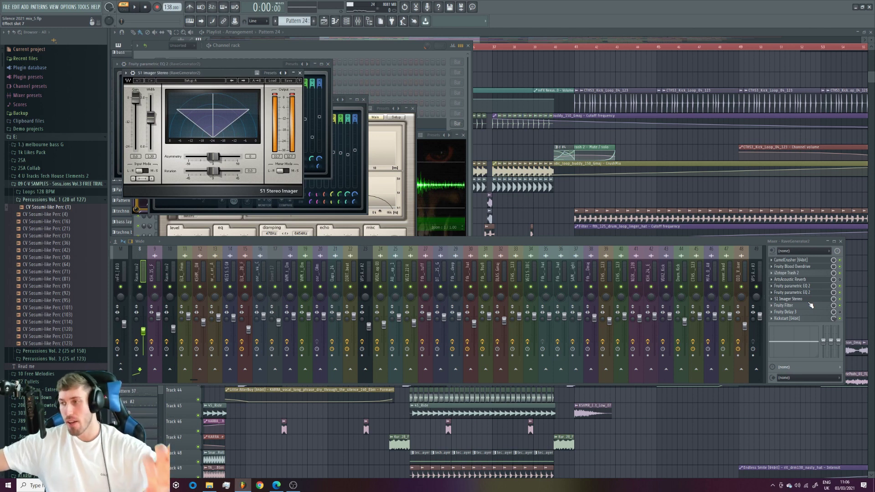
pyautogui.moveTo(153, 120); pyautogui.dragTo(150, 120)
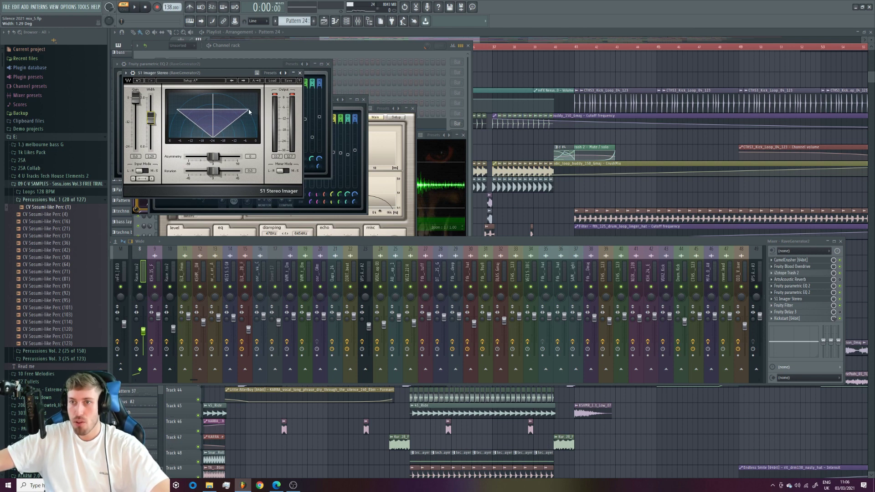
pyautogui.moveTo(151, 121); pyautogui.dragTo(150, 97)
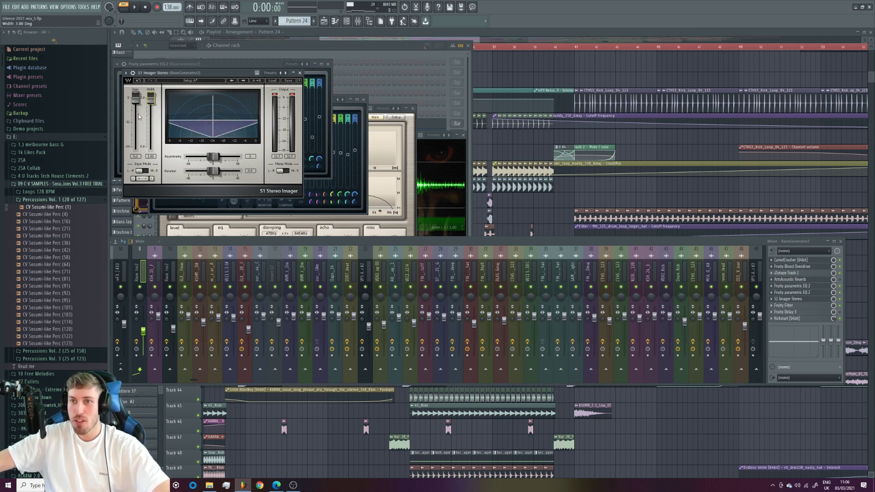
# - Undo the last S1 Imager Stereo width change and audition the pattern with the Fruity Filter open
pyautogui.hotkey('ctrl', 'z')
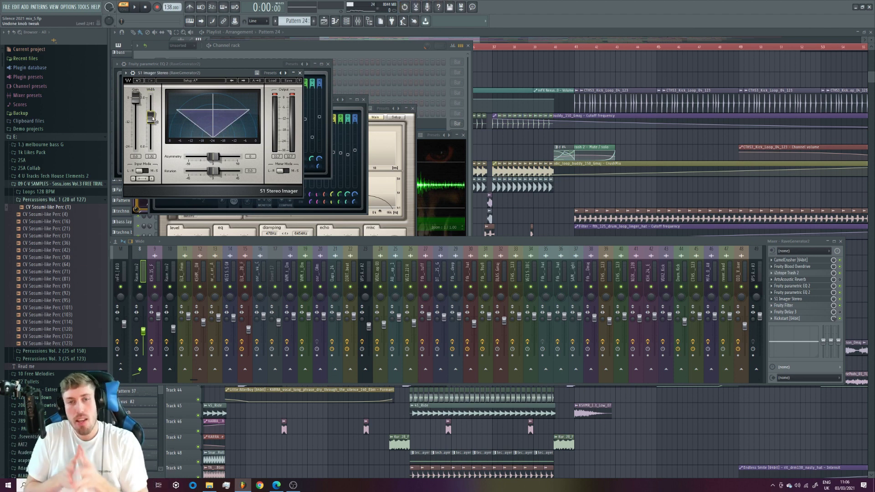
pyautogui.click(798, 306)
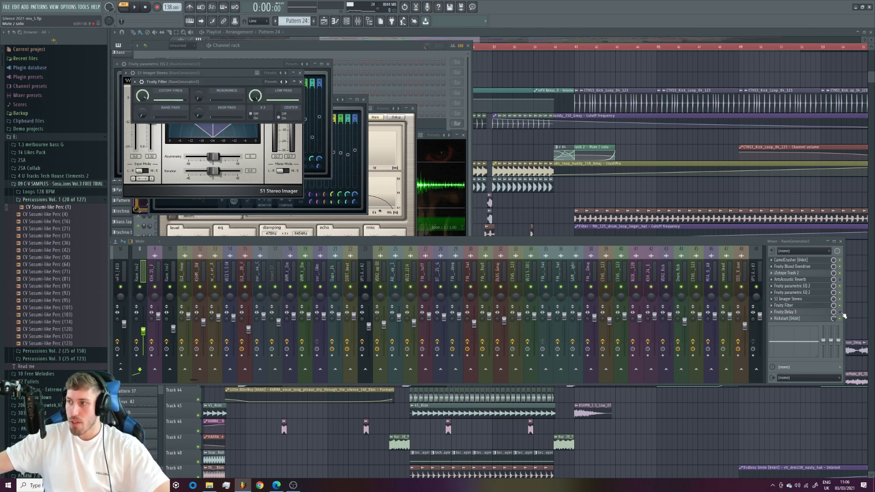
pyautogui.press('space')
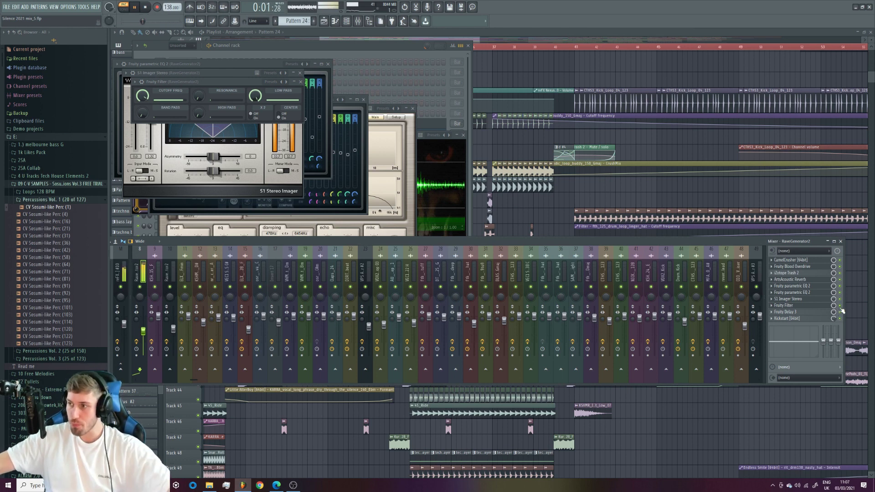
pyautogui.press('space')
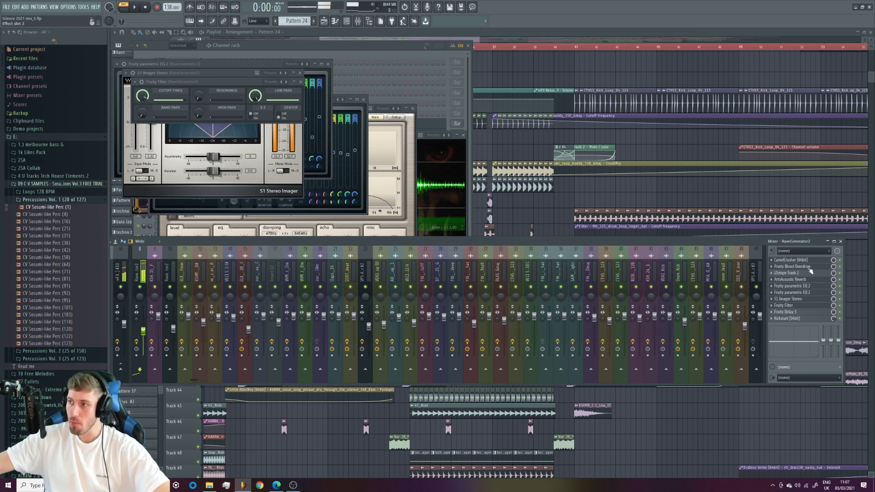
# - Open Fruity Delay 3 on the RaveGenerator2 track, examine its feedback settings and audition the pattern
pyautogui.click(806, 312)
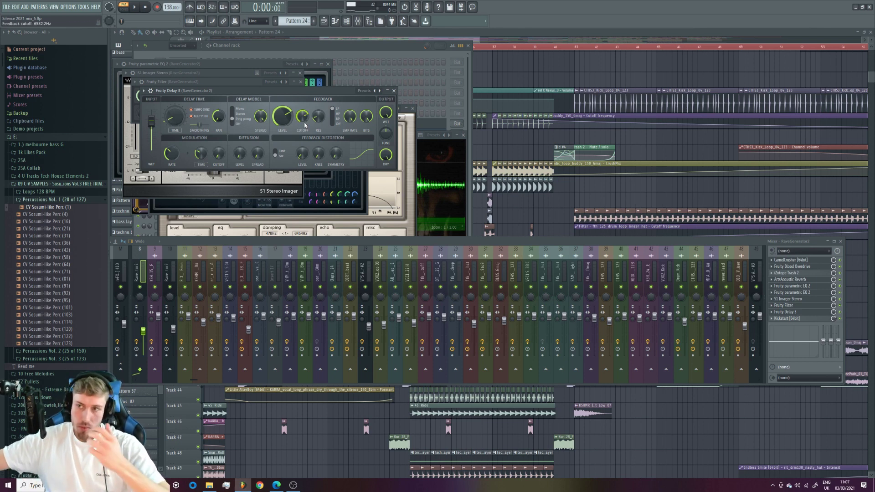
pyautogui.press('space')
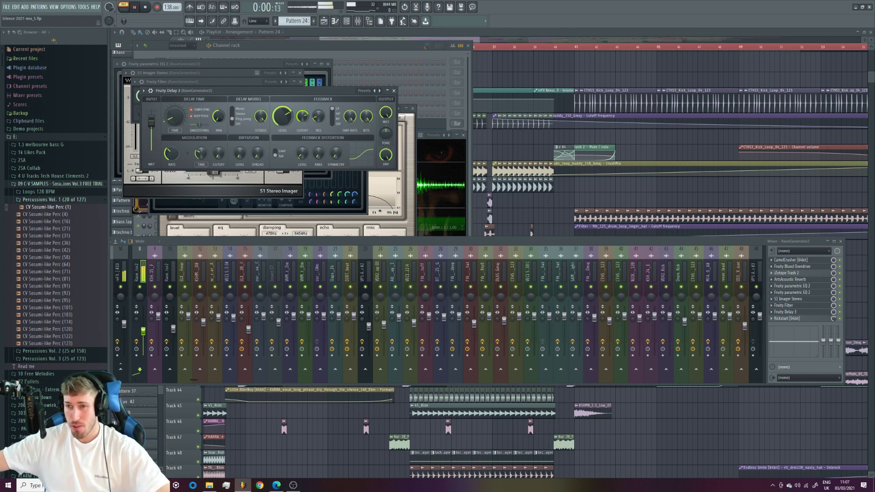
pyautogui.press('space')
pyautogui.hotkey('ctrl', 'z')
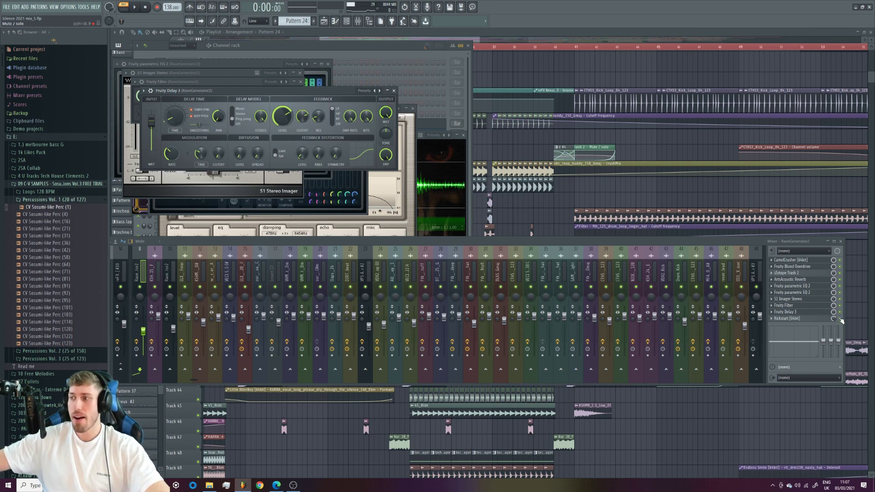
# - Open Kickstart on the RaveGenerator2 track to examine its sidechain curve and mix control, and return to the playlist
pyautogui.click(809, 319)
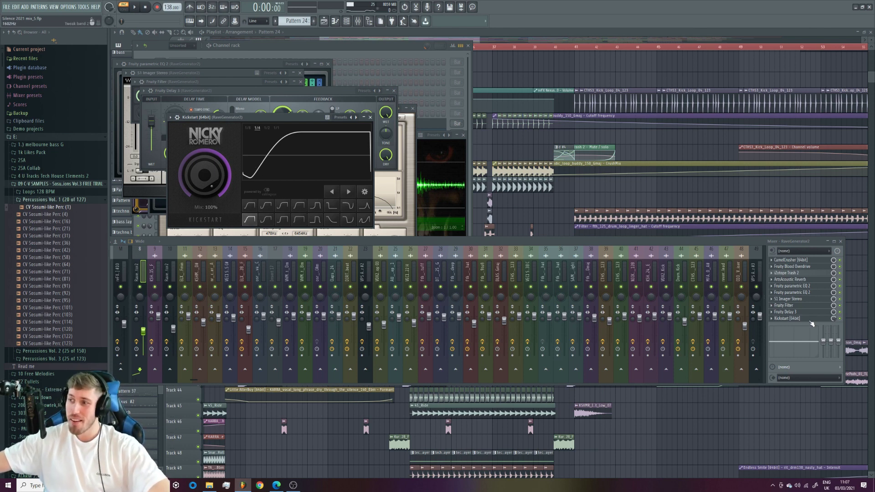
pyautogui.moveTo(836, 320); pyautogui.dragTo(835, 321)
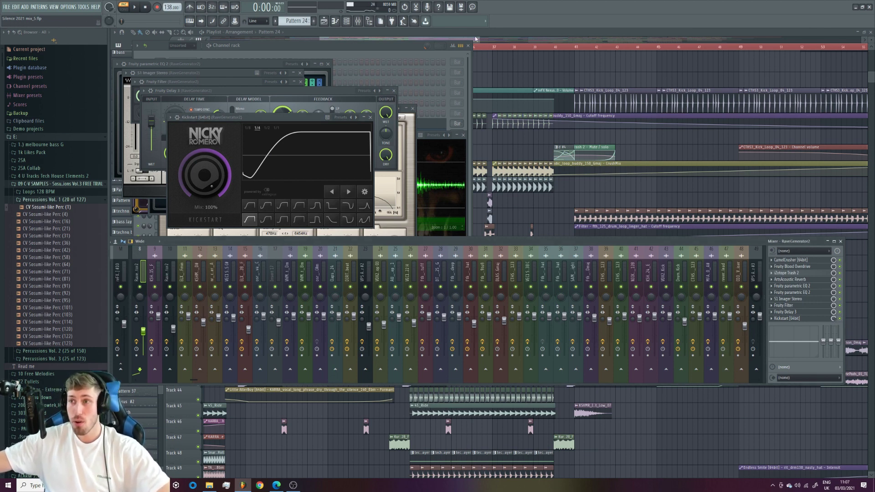
pyautogui.click(472, 32)
pyautogui.moveTo(472, 40); pyautogui.dragTo(456, 39)
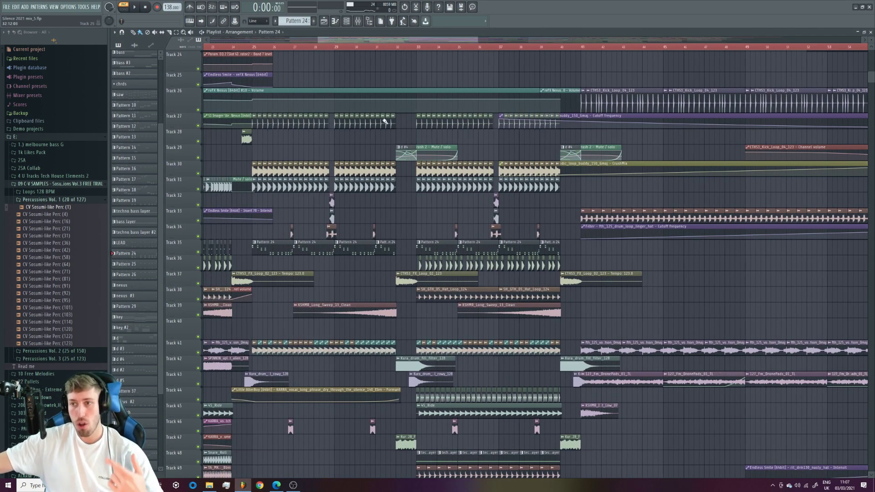
# - Play the drop in the arrangement with the mixer shown to hear the lead's sidechaining
pyautogui.click(359, 22)
pyautogui.click(359, 21)
pyautogui.press('space')
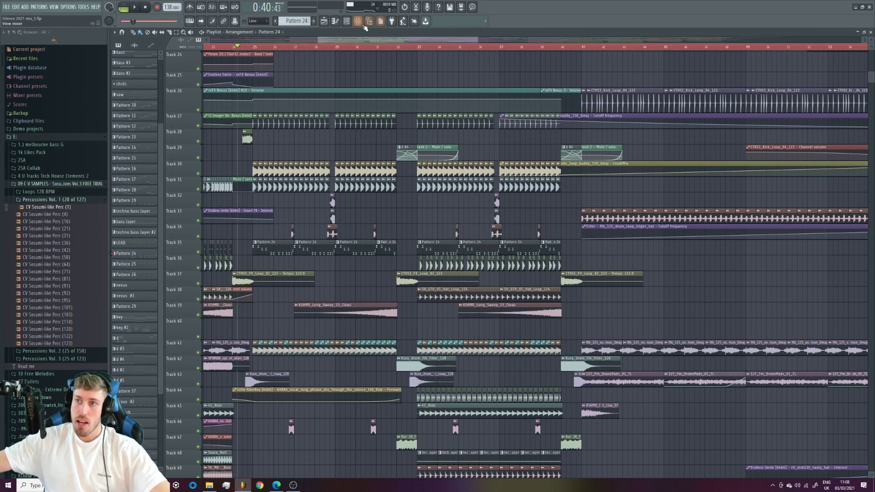
pyautogui.click(359, 21)
pyautogui.press('space')
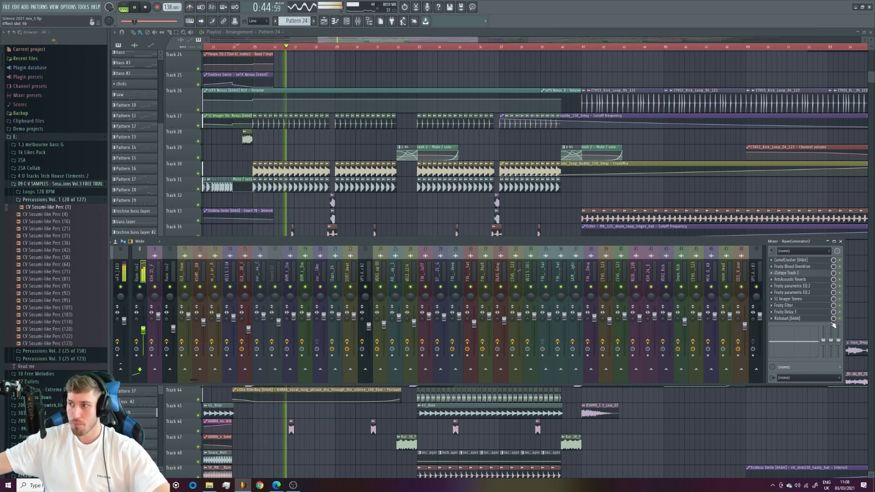
pyautogui.press('space')
# - Try a different Kickstart mix level on the RaveGenerator2 track and replay the drop
pyautogui.moveTo(833, 319); pyautogui.dragTo(834, 328)
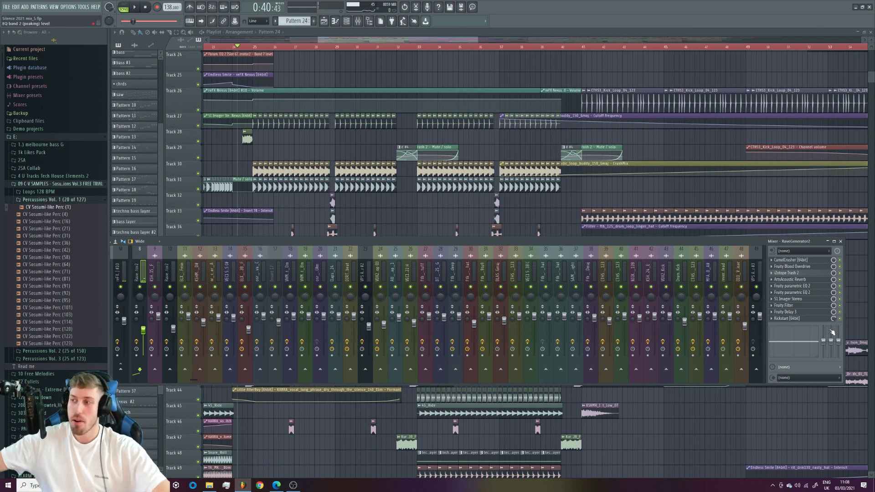
pyautogui.press('space')
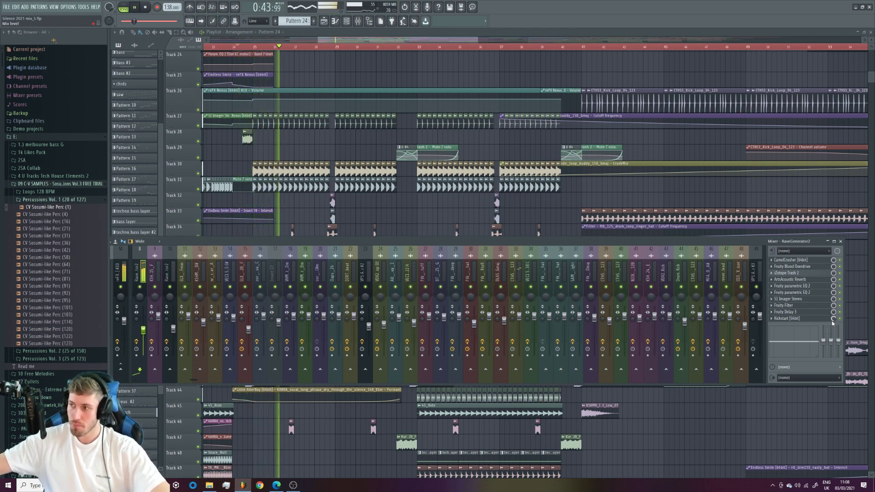
pyautogui.press('space')
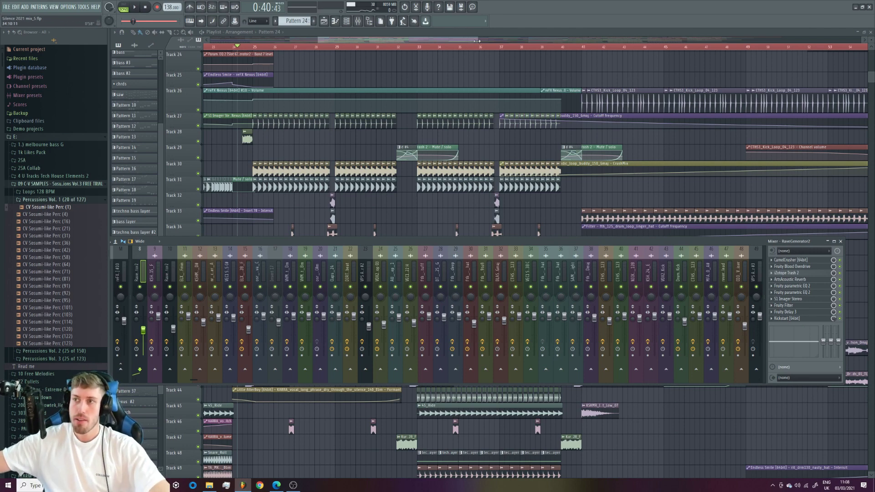
# - Solo the Pattern 24 lead on Track 35 and play it from the start of the drop
pyautogui.moveTo(477, 41); pyautogui.dragTo(406, 47)
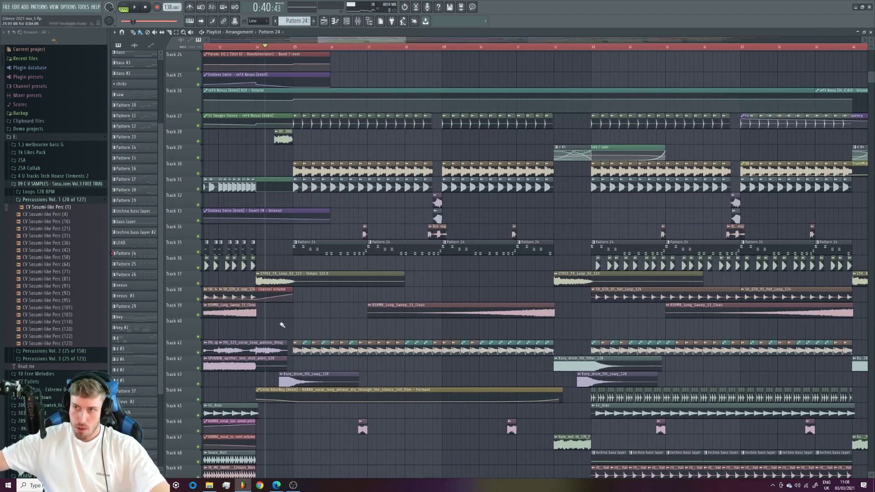
pyautogui.keyDown('ctrl'); pyautogui.click(201, 254); pyautogui.keyUp('ctrl')
pyautogui.press('space')
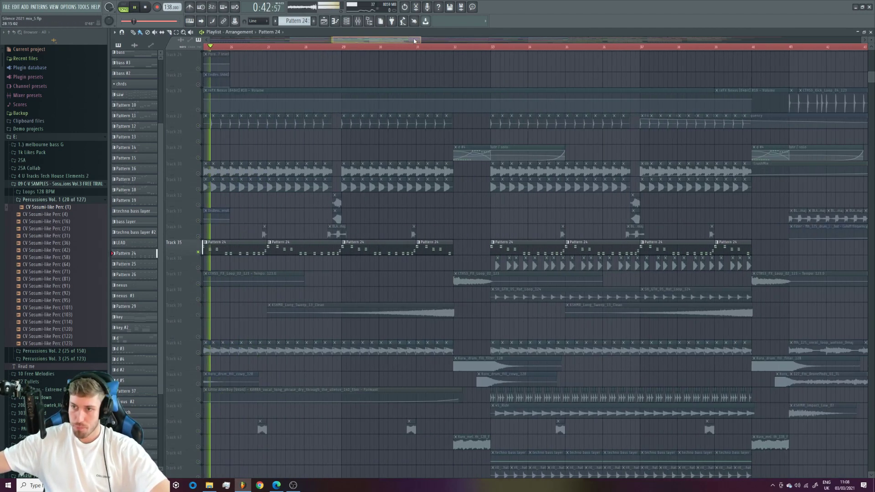
pyautogui.press('space')
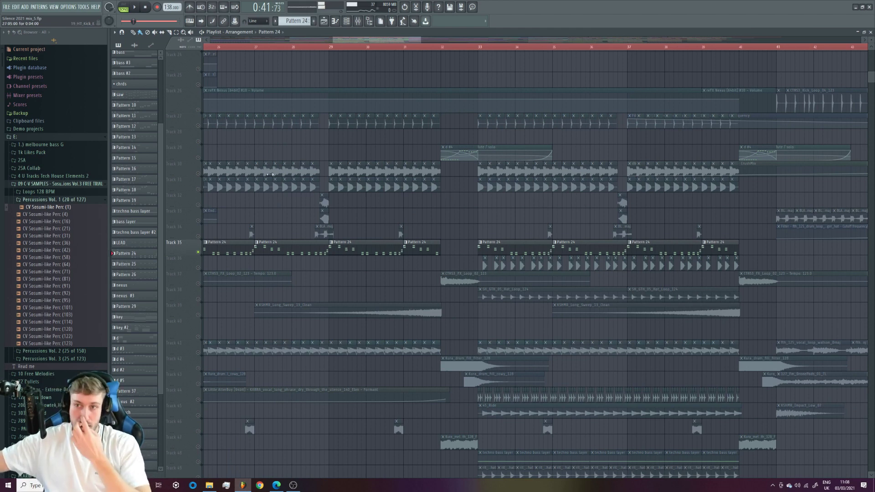
pyautogui.moveTo(420, 42); pyautogui.dragTo(384, 42)
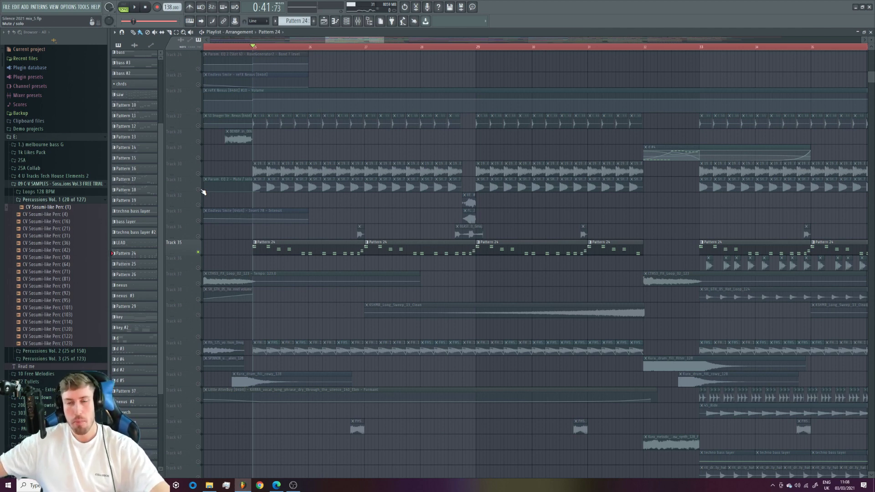
# - Open the SH_GTH_KICK_07 sample from soloed Track 31 and preview the kick
pyautogui.doubleClick(293, 187)
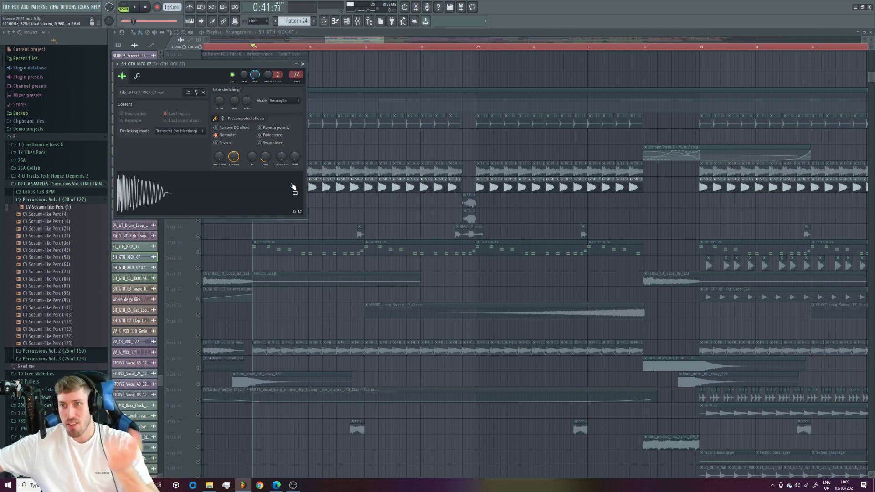
pyautogui.click(195, 233)
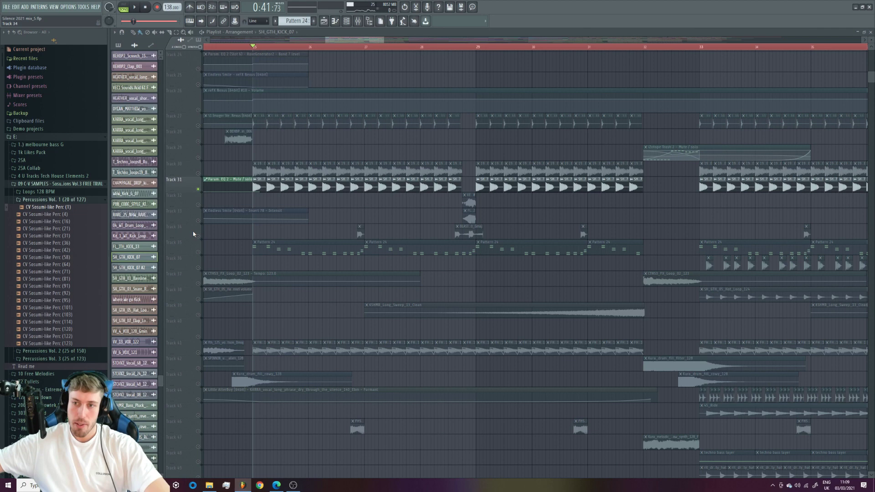
pyautogui.doubleClick(274, 181)
pyautogui.click(242, 191)
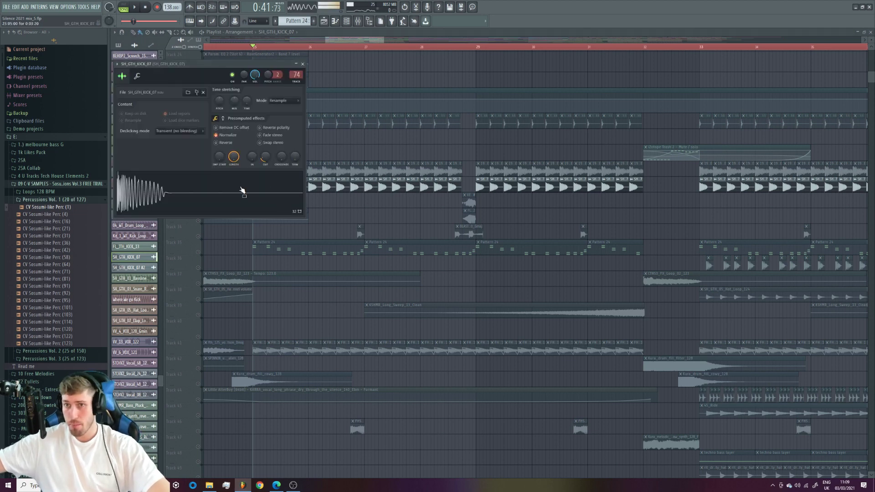
# - Enable Track 27, open and preview its top clickkk sample, and mute the track again
pyautogui.click(343, 179)
pyautogui.click(198, 126)
pyautogui.doubleClick(300, 123)
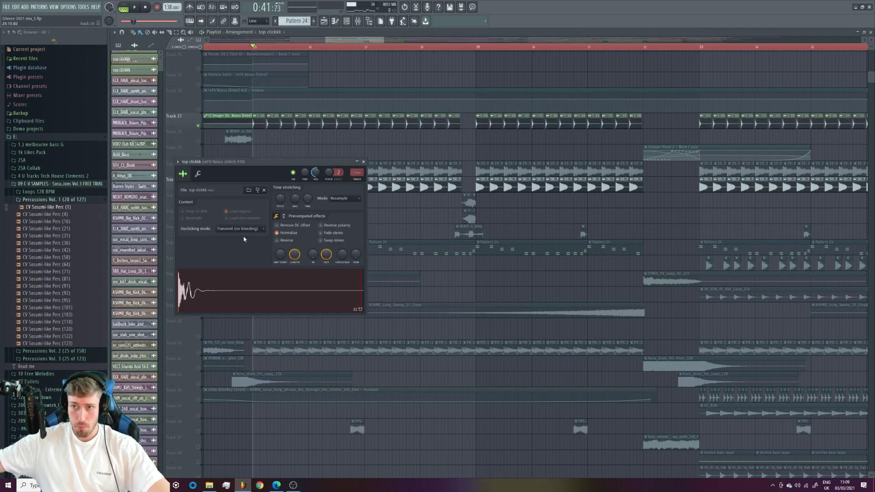
pyautogui.click(273, 288)
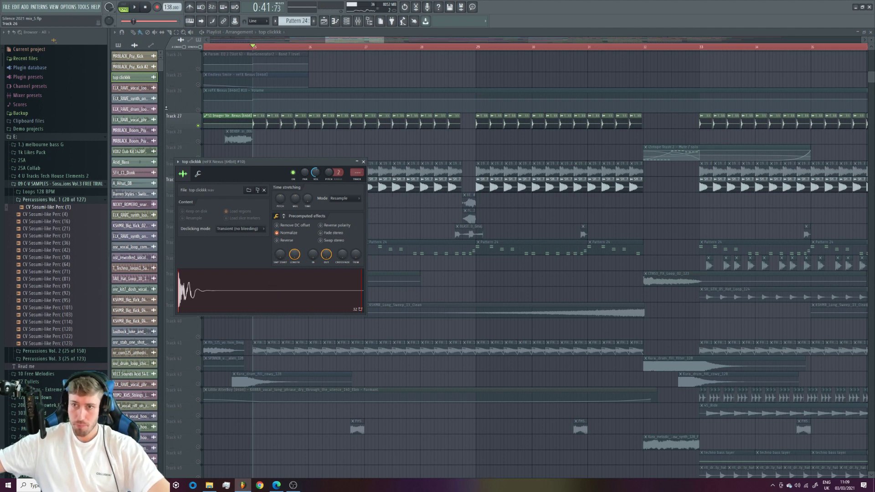
pyautogui.click(363, 162)
pyautogui.click(199, 125)
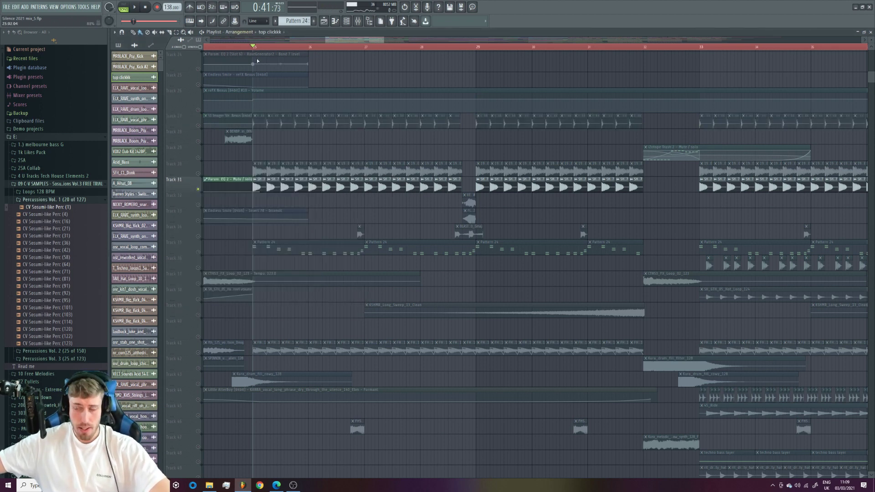
# - Audition the kick on Track 31 while switching the click and snare layers on Tracks 27 and 59 on and off
pyautogui.press('space')
pyautogui.scroll(-8, 224, 282)
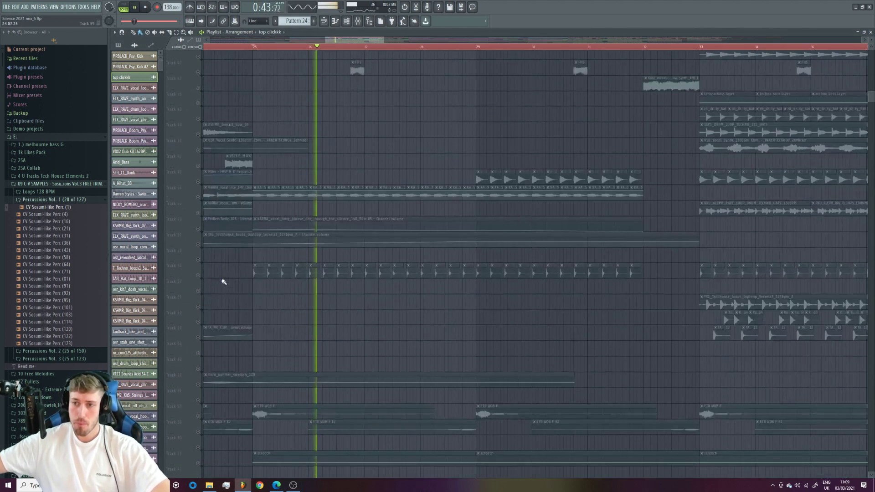
pyautogui.press('space')
pyautogui.scroll(8, 230, 292)
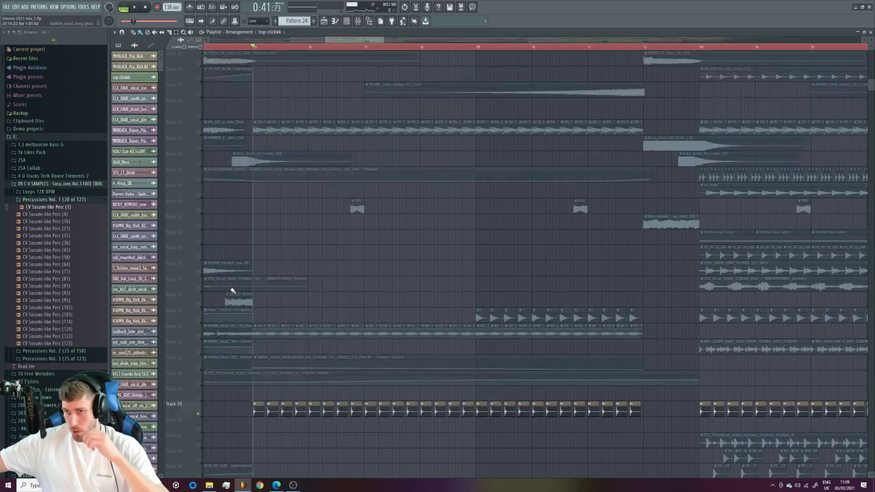
pyautogui.scroll(8, 202, 206)
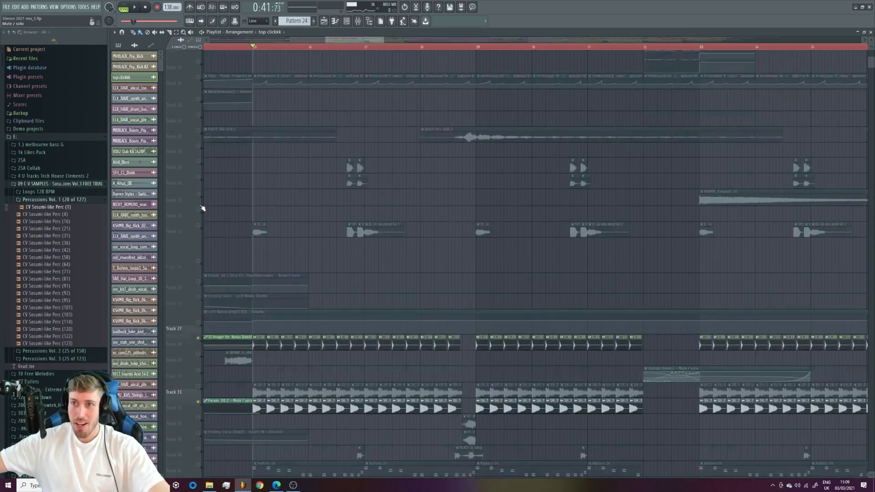
pyautogui.scroll(-10, 196, 180)
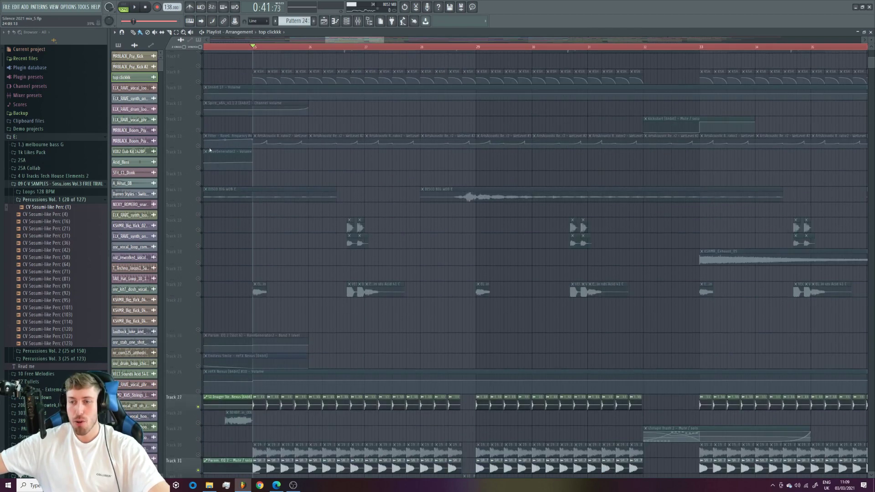
pyautogui.press('space')
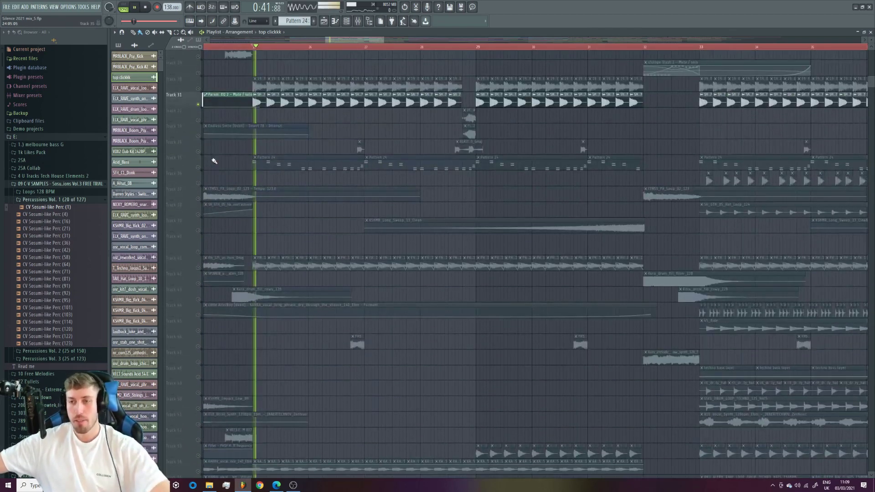
pyautogui.scroll(-6, 196, 256)
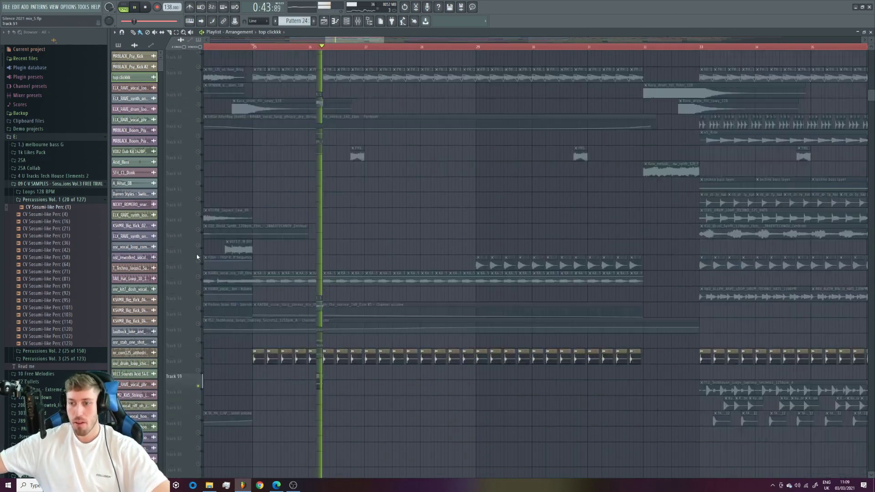
pyautogui.press('space')
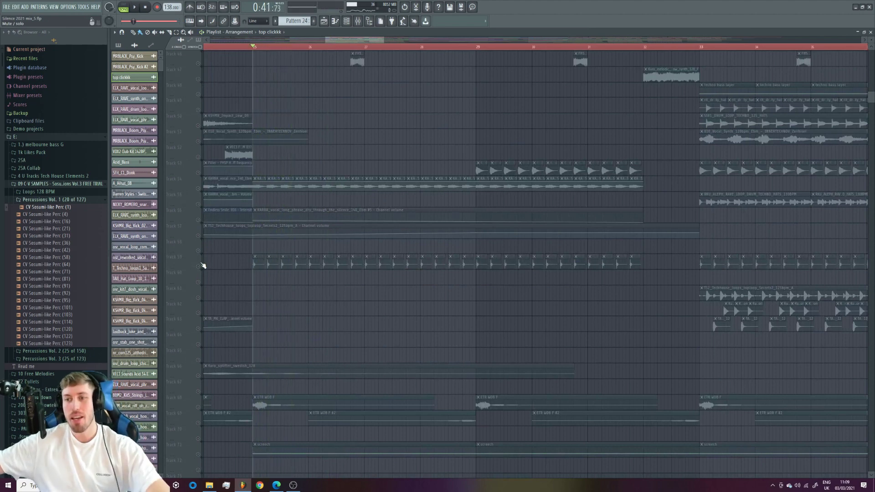
# - Enable Track 59, preview its KSHMR_Snare_Enhancer_18_Knock sample and close the sample window
pyautogui.click(199, 266)
pyautogui.doubleClick(254, 266)
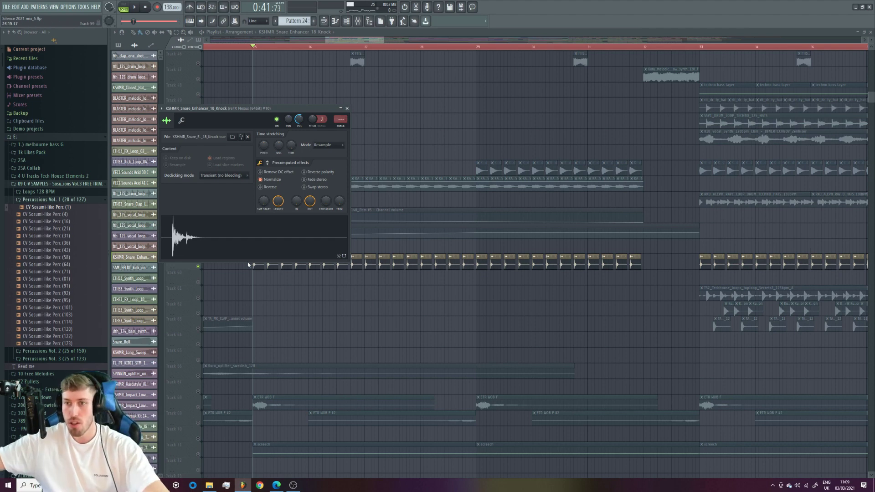
pyautogui.click(178, 91)
pyautogui.press('space')
pyautogui.press('space')
pyautogui.doubleClick(296, 264)
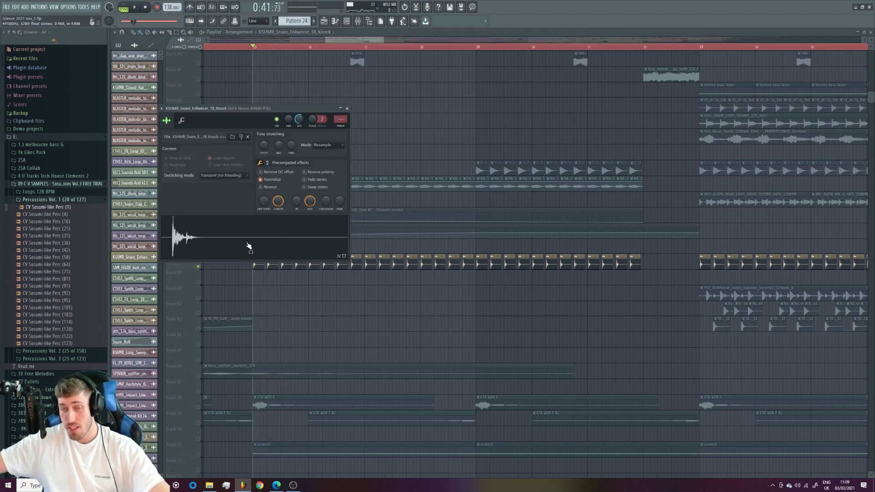
pyautogui.click(186, 62)
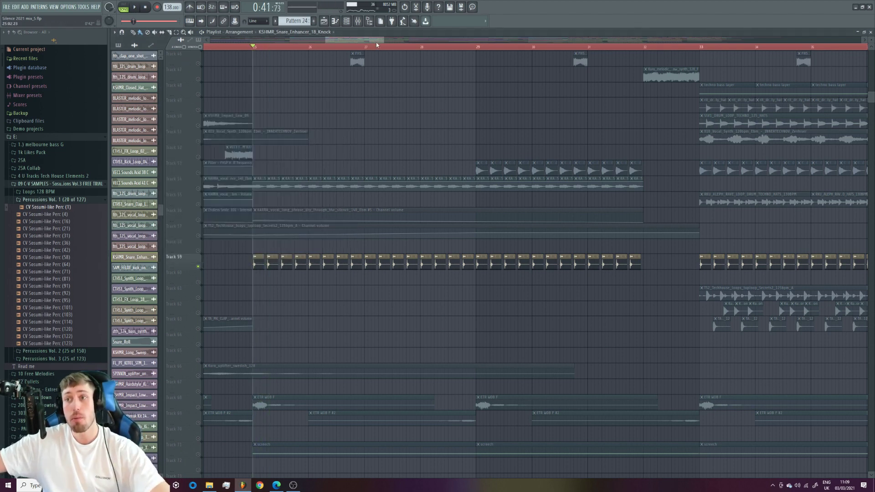
# - Solo the ETR WOB F clip on Track 68 and preview it together with the snare layer on Track 59
pyautogui.moveTo(377, 45); pyautogui.dragTo(371, 44)
pyautogui.scroll(-3, 233, 316)
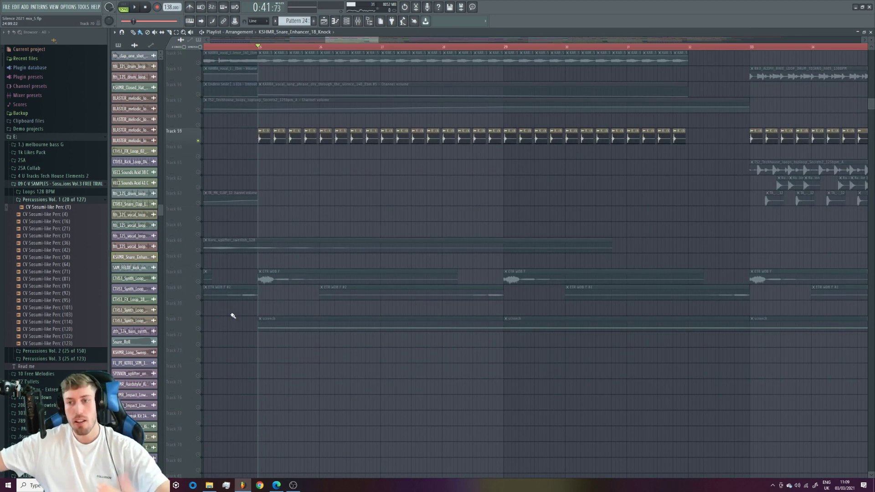
pyautogui.click(258, 269)
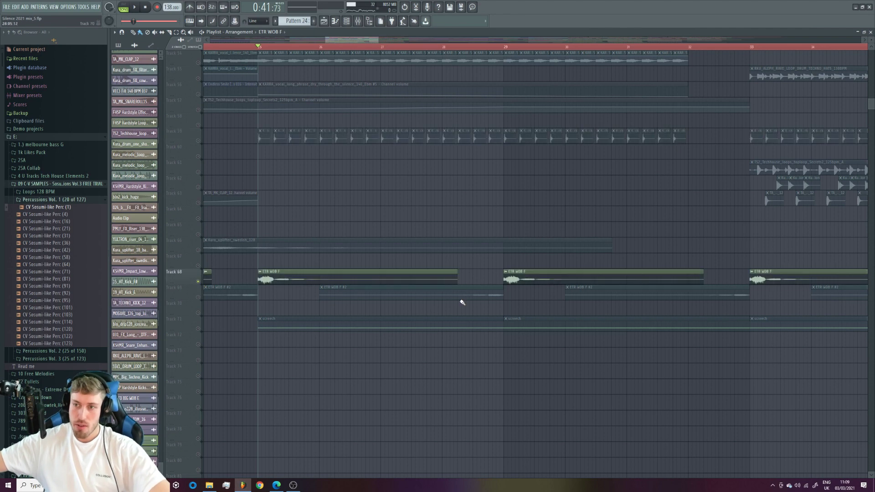
pyautogui.press('space')
pyautogui.scroll(5, 372, 283)
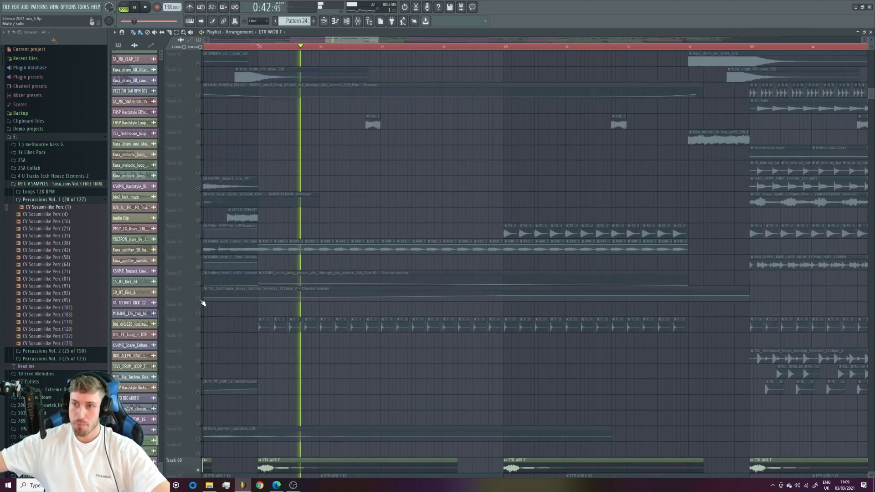
pyautogui.scroll(5, 200, 283)
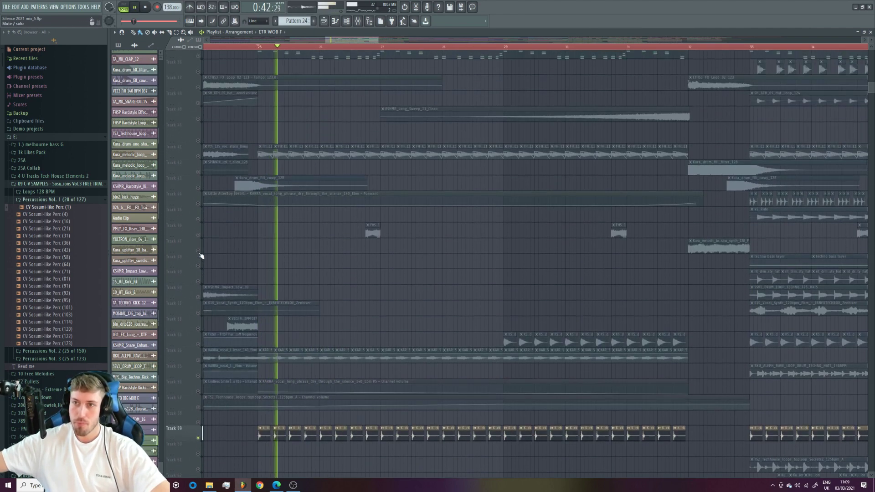
pyautogui.scroll(5, 212, 196)
pyautogui.press('space')
# - Audition the kick and click on Tracks 31 and 27 with Track 35's Pattern 24, switching Track 30 on and off
pyautogui.click(199, 151)
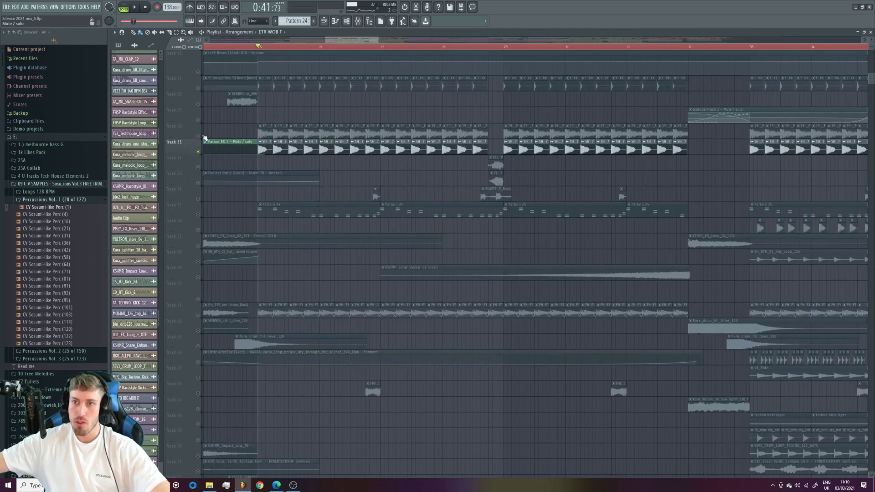
pyautogui.click(198, 136)
pyautogui.click(198, 88)
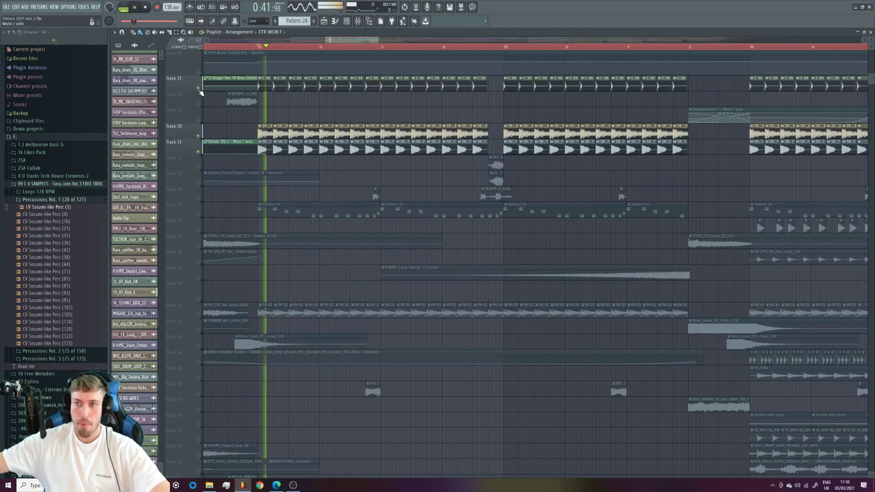
pyautogui.click(198, 214)
pyautogui.click(198, 136)
pyautogui.press('space')
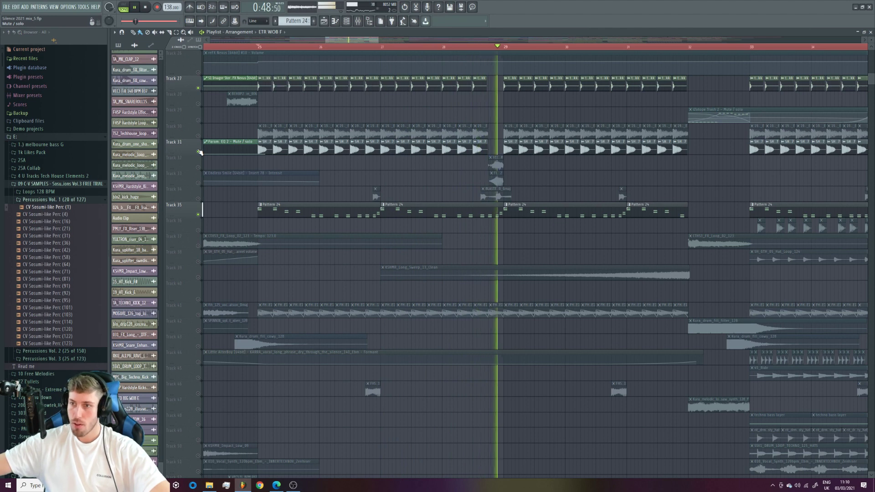
pyautogui.press('space')
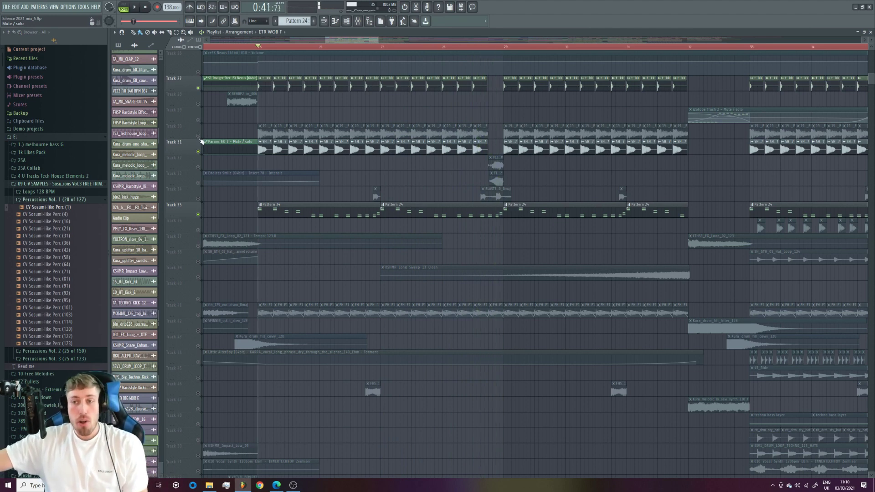
# - Solo Track 30, open its 19_HT_Kick_E sample, and preview the layer on its own
pyautogui.rightClick(199, 136)
pyautogui.doubleClick(360, 135)
pyautogui.press('space')
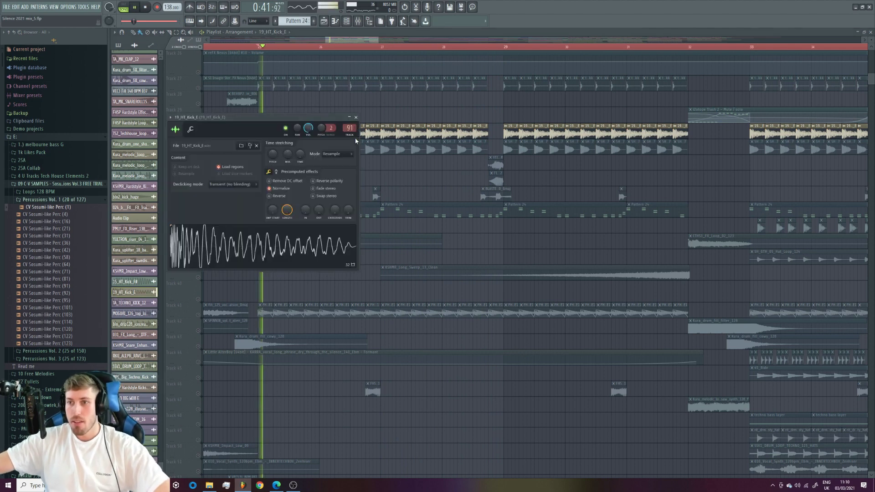
pyautogui.press('Escape')
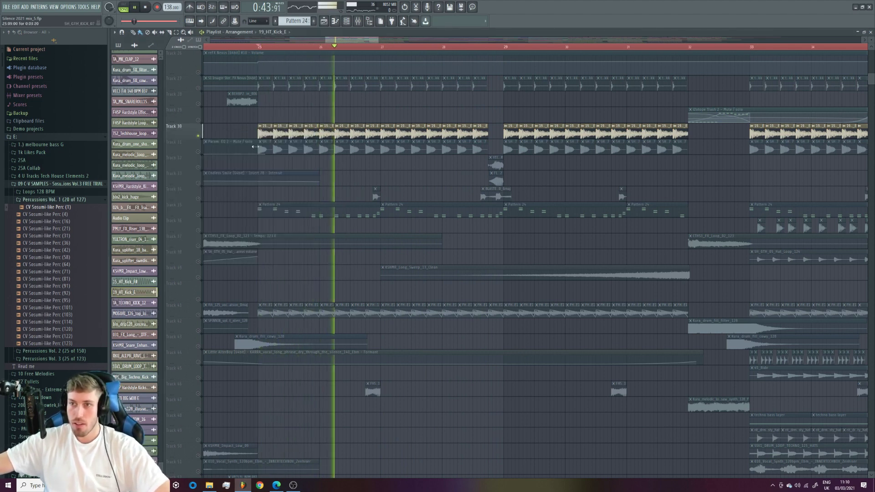
pyautogui.press('space')
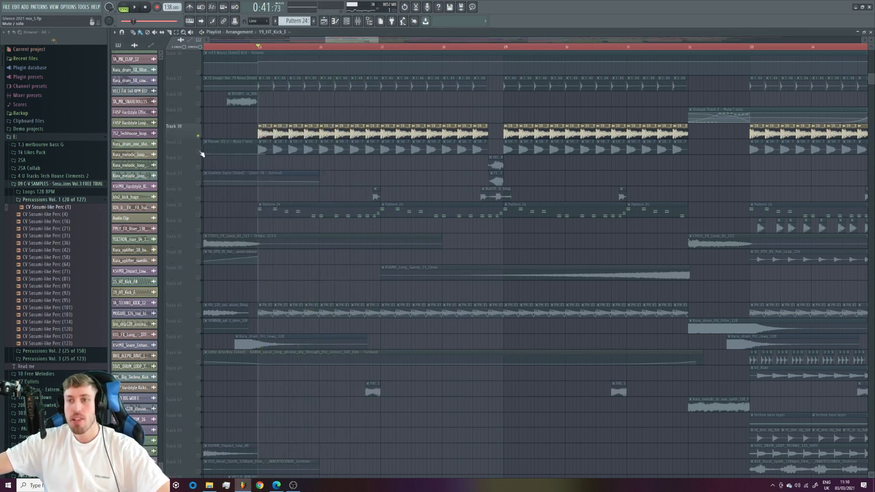
# - Enable Tracks 27, 31 and 59 alongside Track 30 and play the kick layers together
pyautogui.scroll(-5, 200, 274)
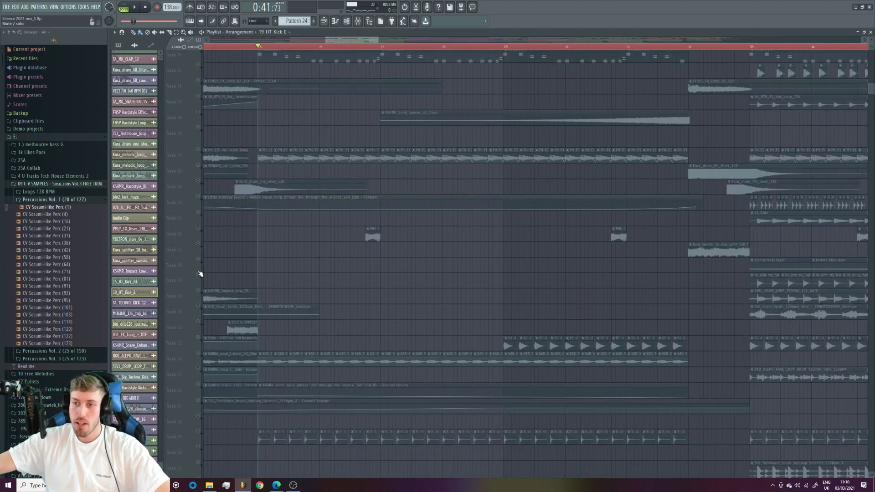
pyautogui.scroll(10, 201, 332)
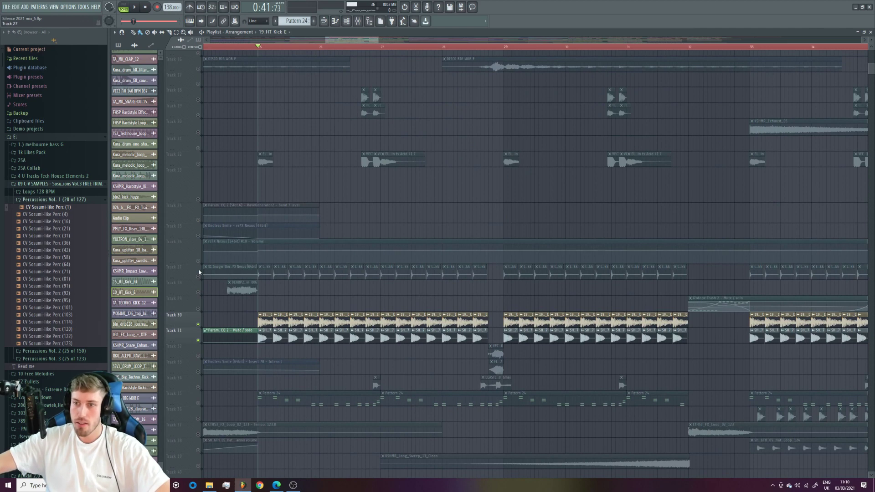
pyautogui.click(199, 273)
pyautogui.press('space')
pyautogui.scroll(-3, 203, 277)
pyautogui.press('space')
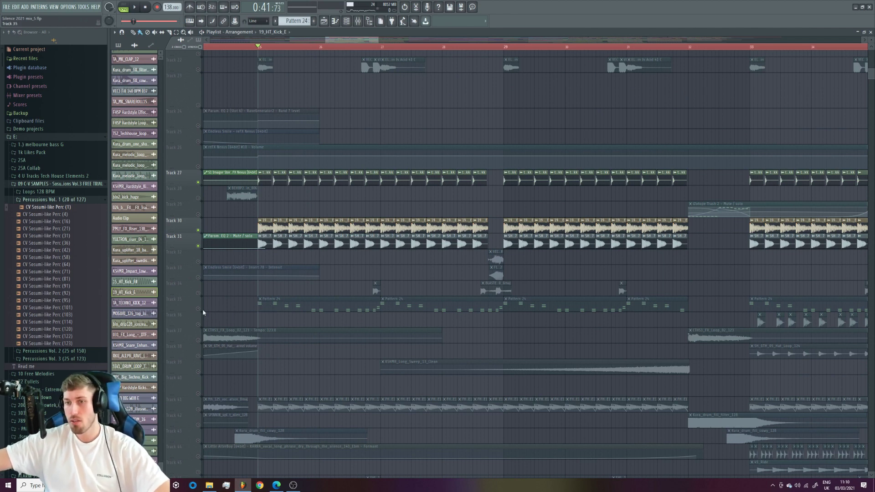
# - Enable Pattern 24 on Track 35 and play the lead over the full kick stack
pyautogui.click(272, 307)
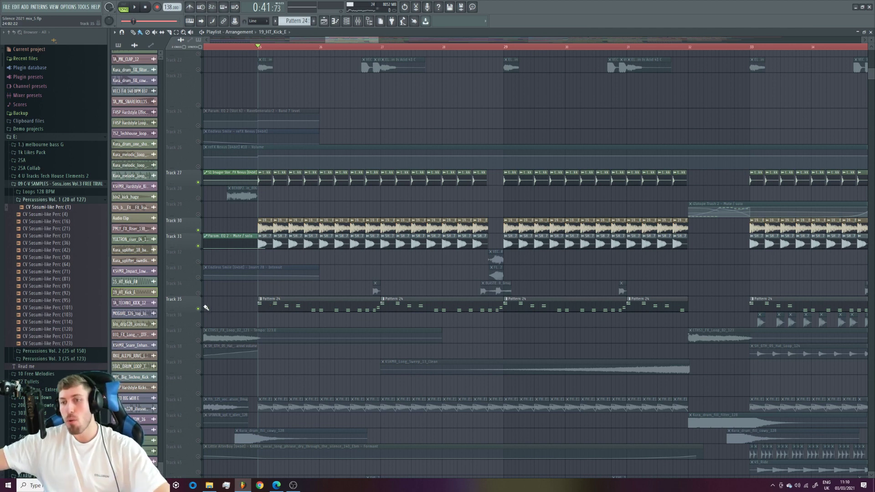
pyautogui.press('space')
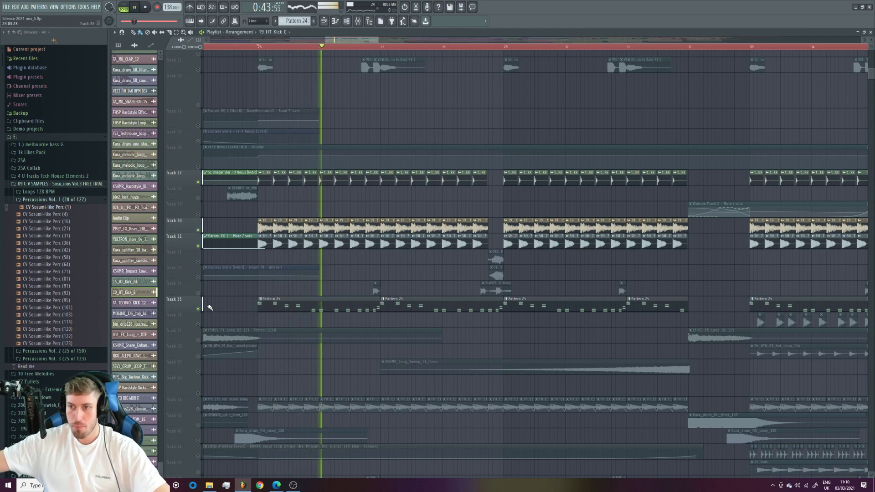
pyautogui.scroll(-5, 183, 294)
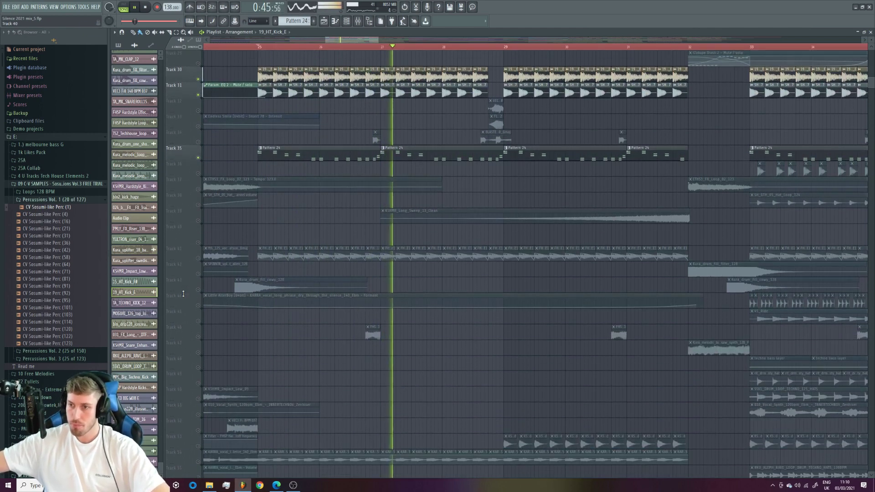
pyautogui.scroll(-4, 183, 294)
pyautogui.press('space')
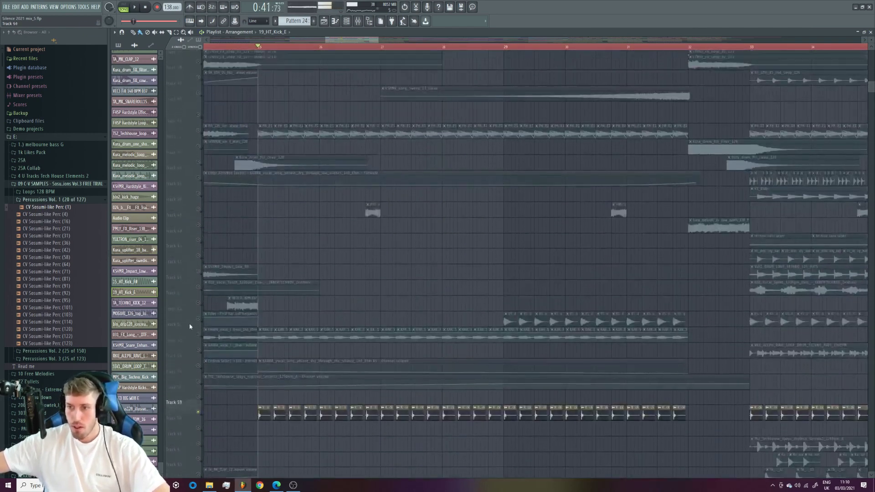
# - Open Pattern 24's instrument channels and switch playback from the song to the pattern
pyautogui.scroll(7, 189, 327)
pyautogui.click(303, 279)
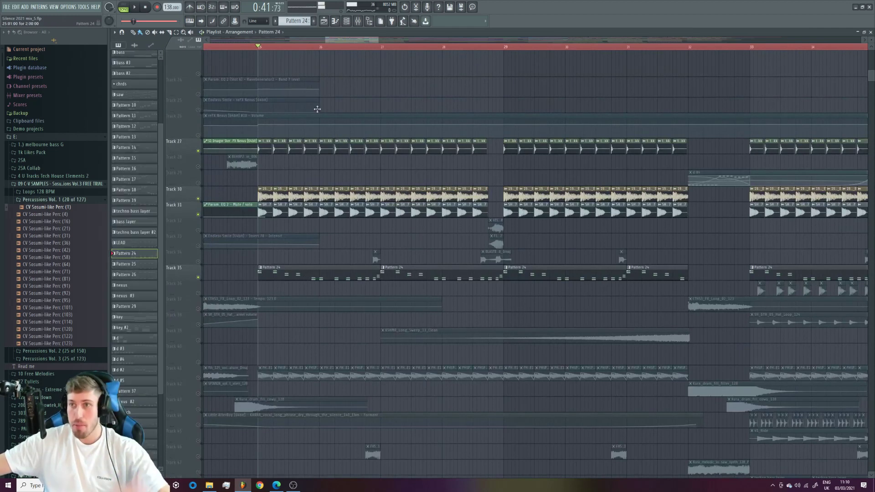
pyautogui.click(324, 21)
pyautogui.click(347, 21)
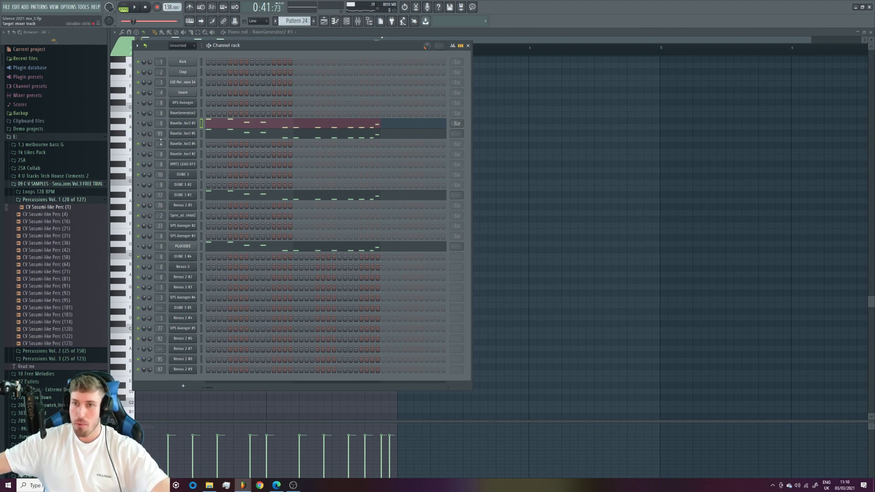
pyautogui.click(123, 6)
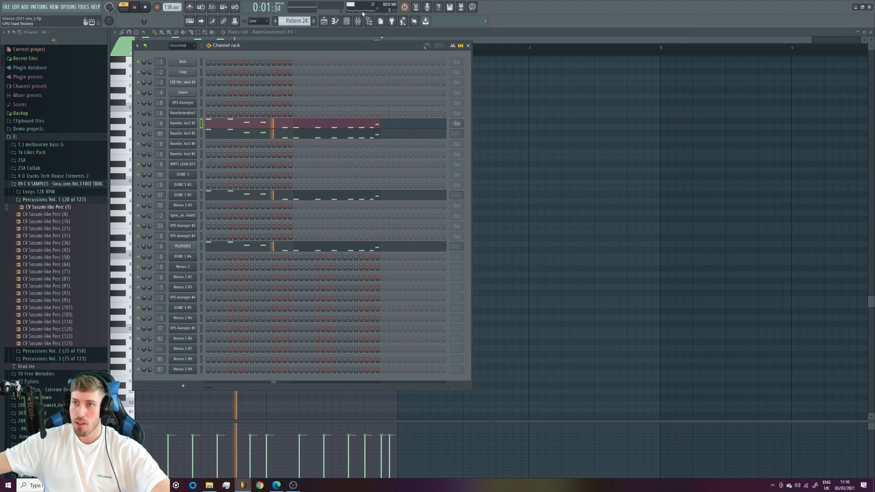
# - Return from the arrangement to Pattern 24's channels and preview the RaveGenerator2 #3 lead
pyautogui.click(324, 21)
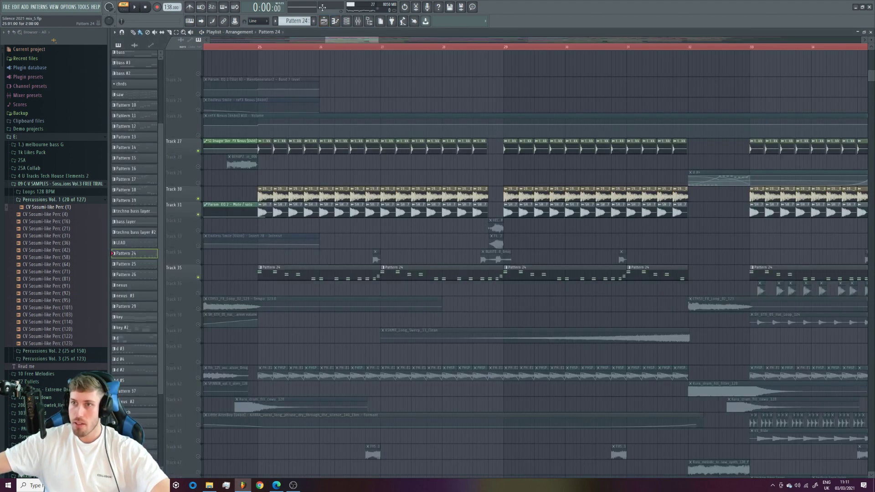
pyautogui.click(324, 21)
pyautogui.click(347, 21)
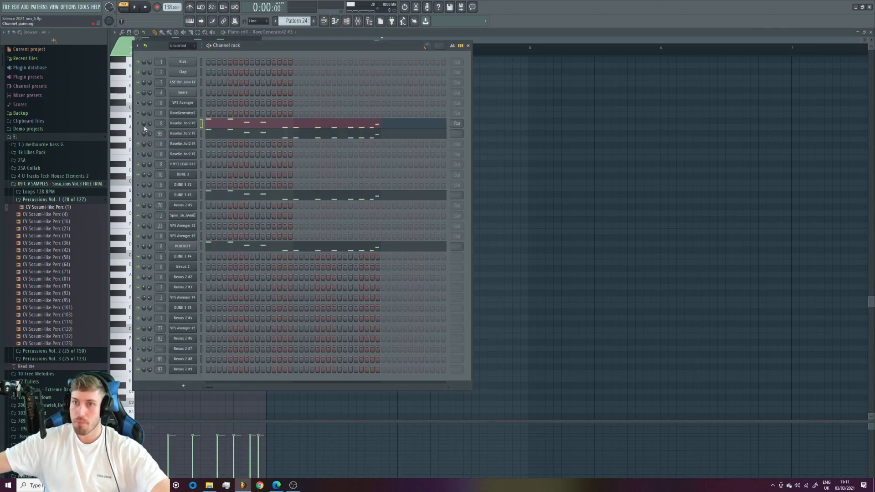
pyautogui.press('space')
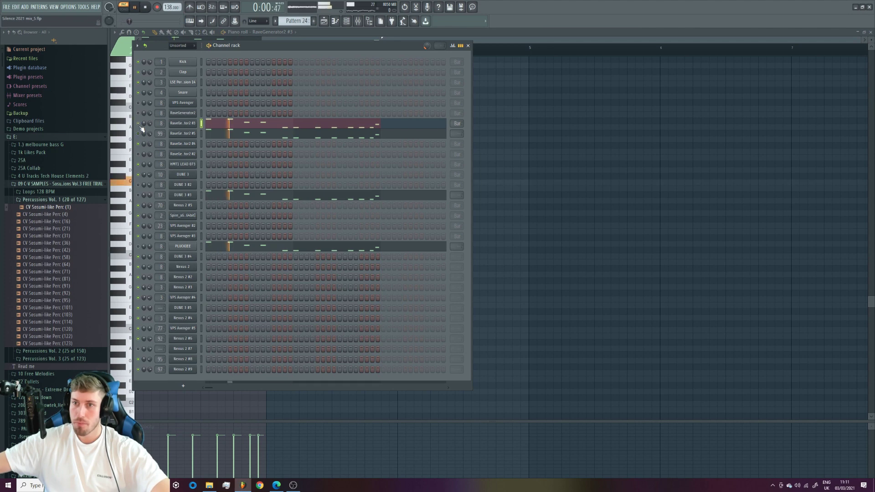
pyautogui.press('space')
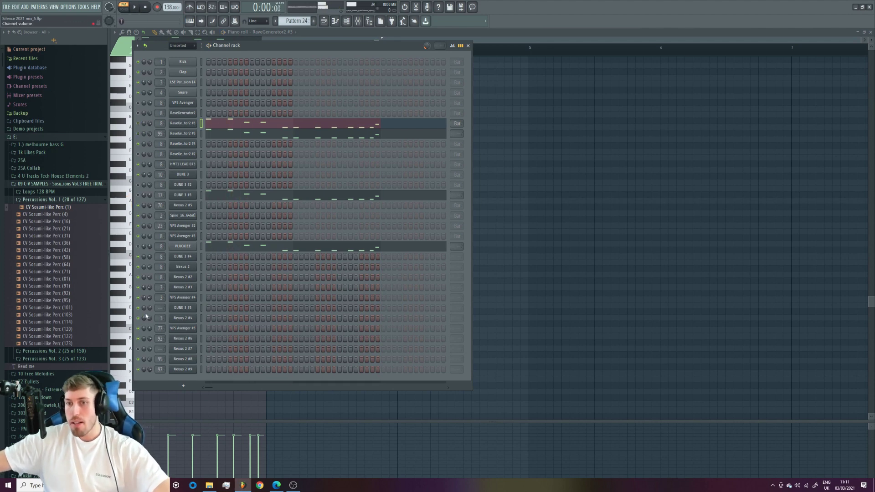
# - Open the pluck sample channel used in Pattern 24, preview the layer, and close its sample window
pyautogui.click(188, 250)
pyautogui.press('Escape')
pyautogui.press('space')
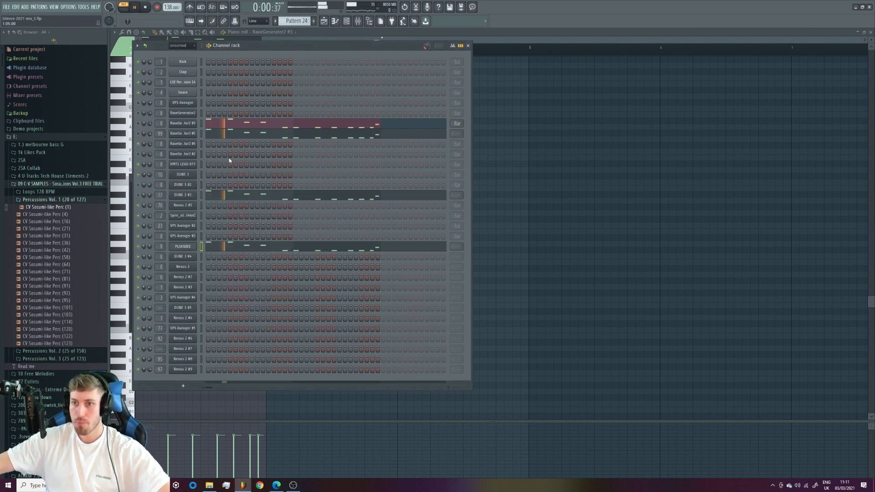
pyautogui.click(187, 247)
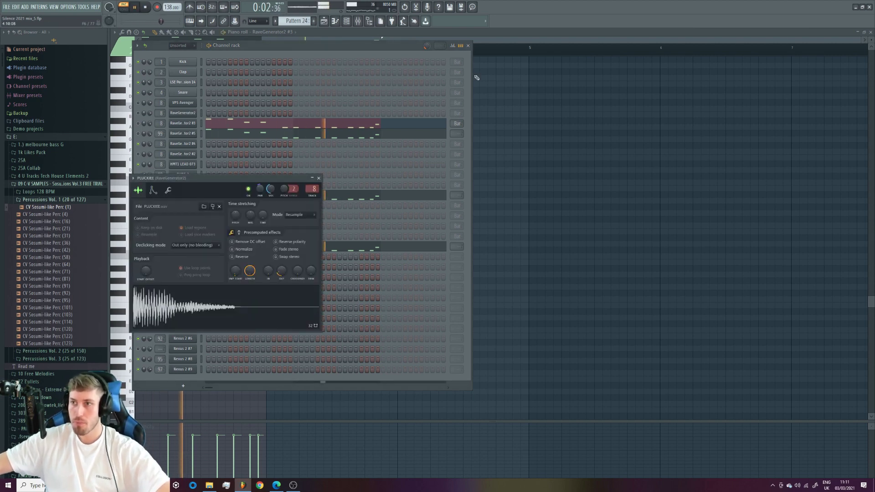
pyautogui.press('Escape')
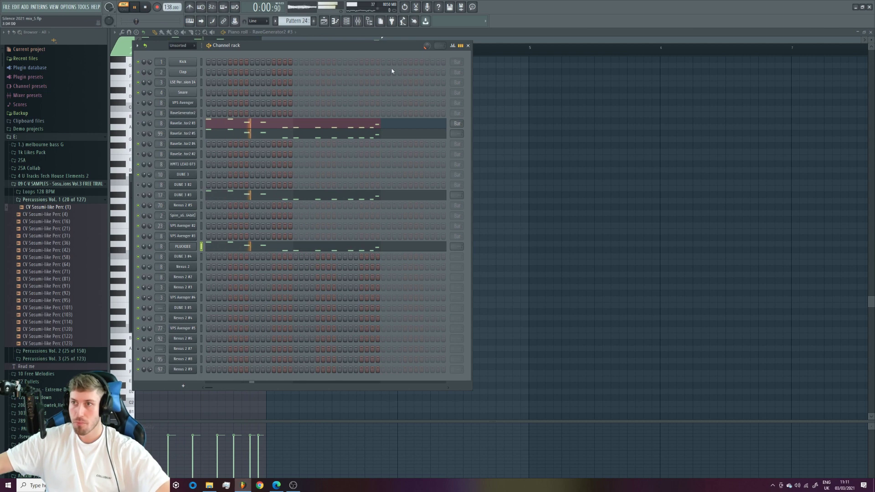
pyautogui.press('space')
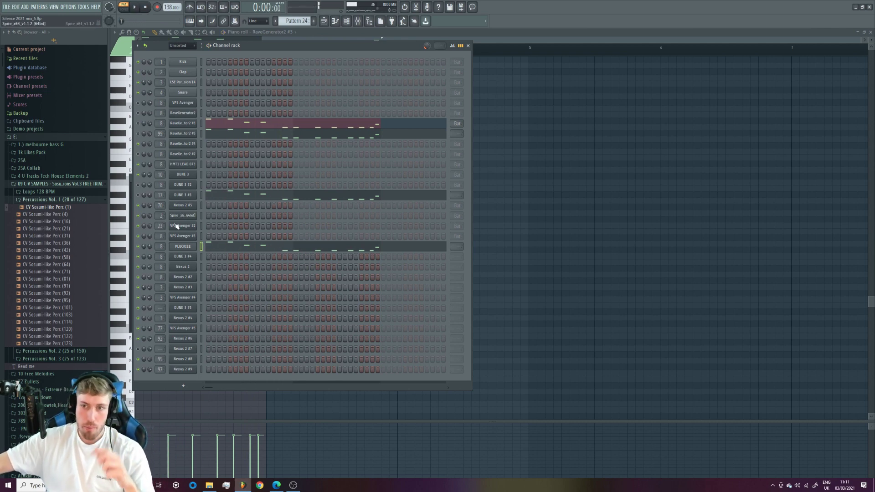
# - Switch to the RaveGenerator2 #3 channel and play its lead layer alone
pyautogui.click(138, 123)
pyautogui.press('space')
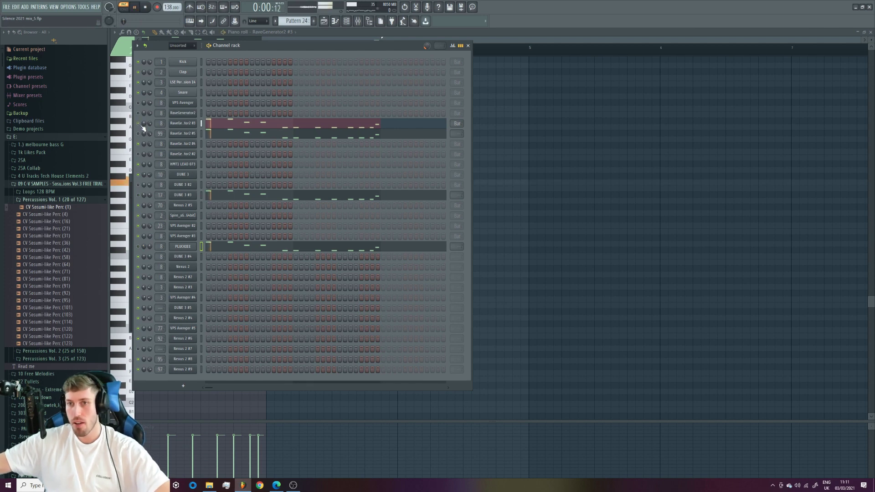
pyautogui.press('space')
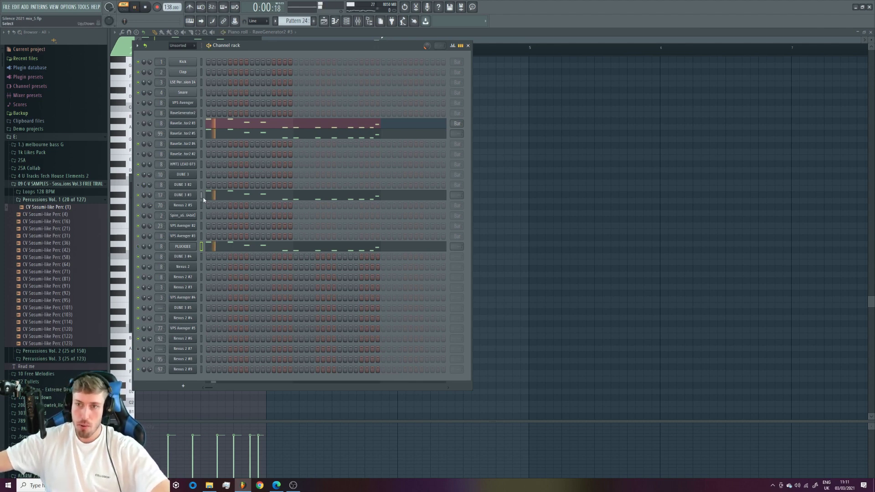
# - Open the DUNE 3 #3 channel with its Ball Cup KS preset, preview the layer, and return to the channels
pyautogui.click(183, 196)
pyautogui.press('space')
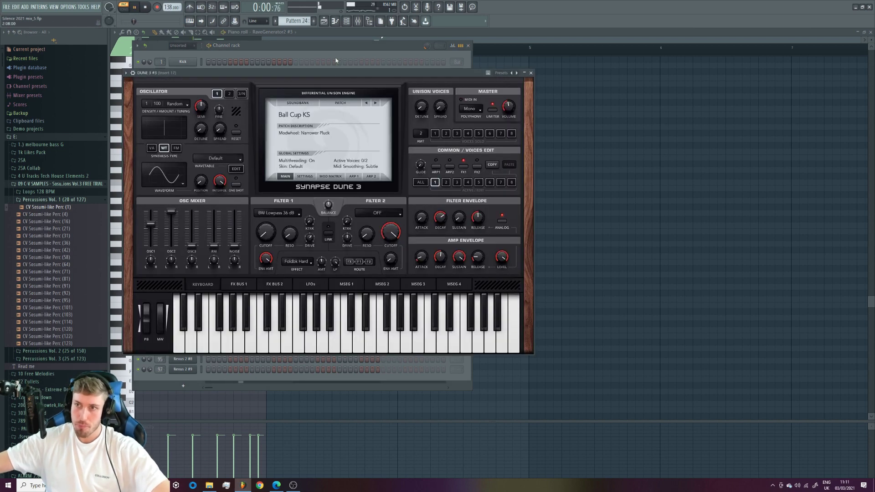
pyautogui.click(335, 61)
pyautogui.press('space')
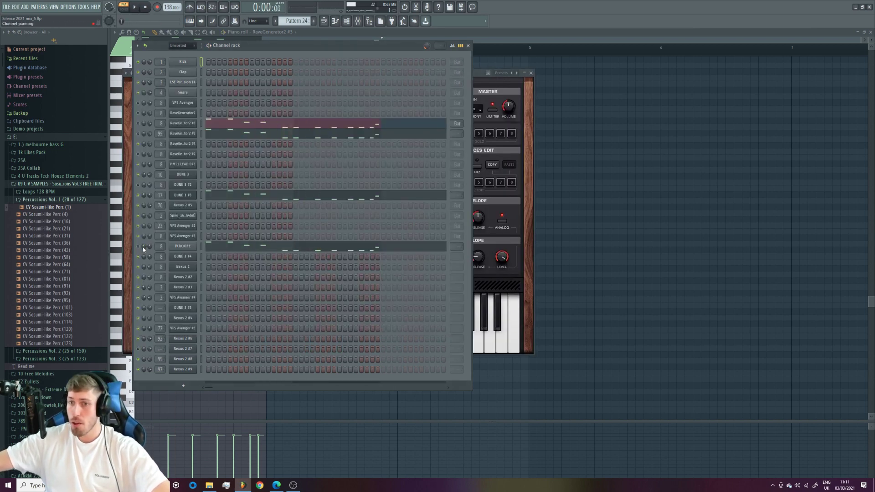
# - Play Pattern 24 with the RaveGenerator2 #3, DUNE 3 #3 and pluck layers combined
pyautogui.press('space')
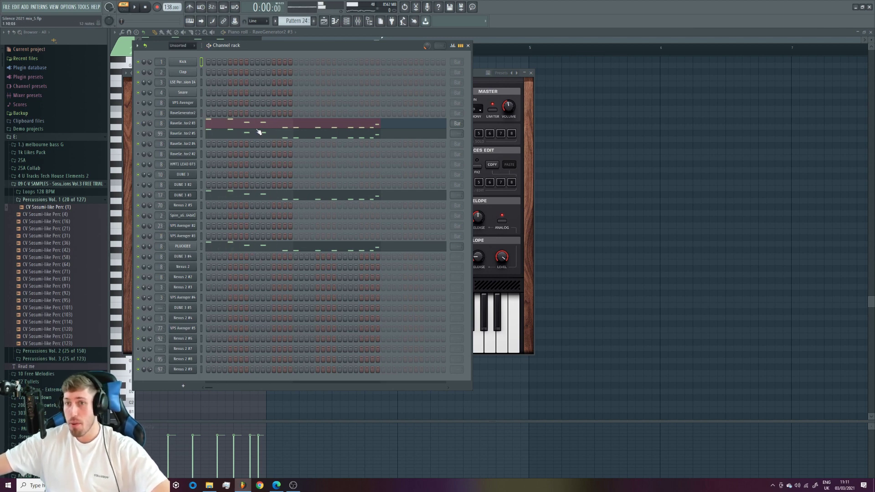
pyautogui.press('space')
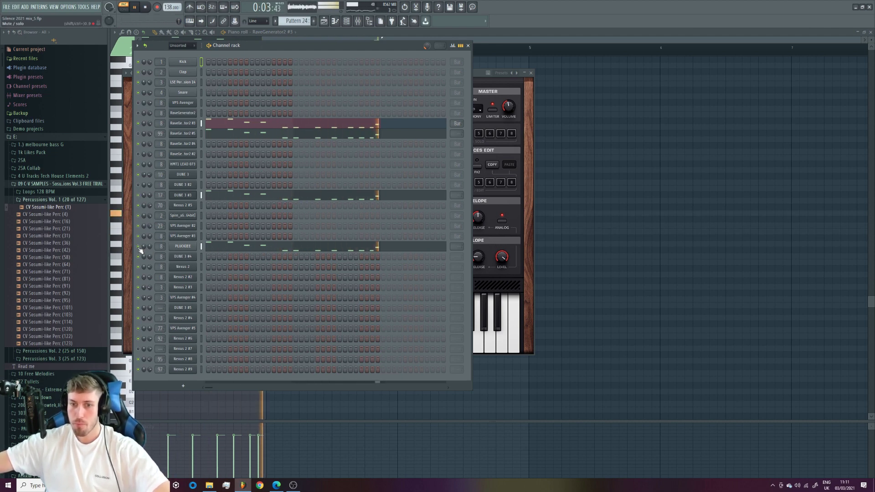
# - Stop Pattern 24, return to the playlist, and isolate the RaveGenerator2 reverb automation on Track 13 with the lead
pyautogui.press('space')
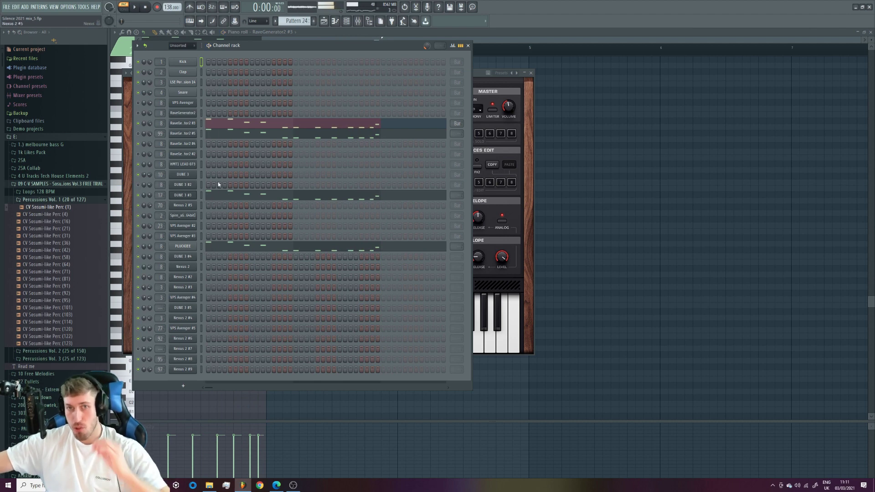
pyautogui.click(324, 21)
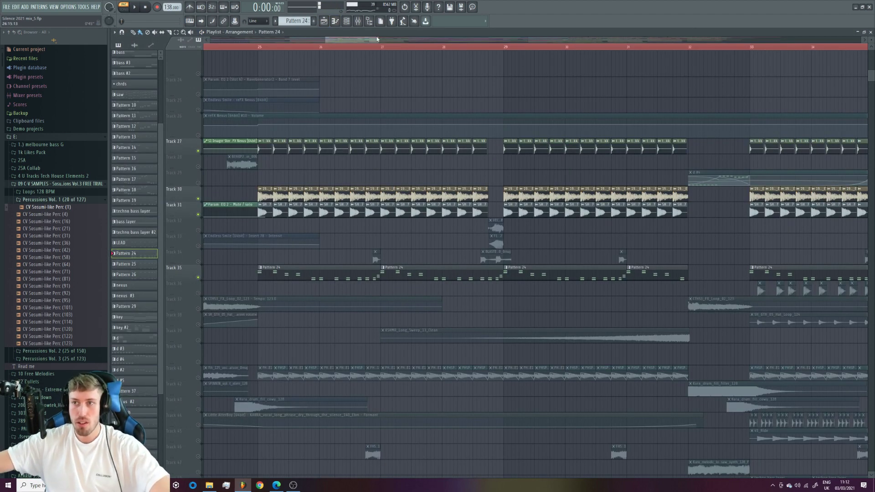
pyautogui.scroll(-3, 377, 39)
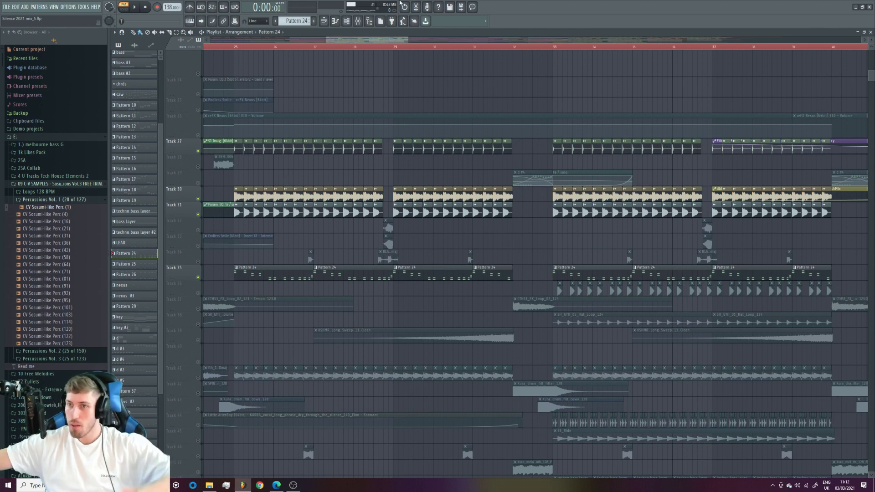
pyautogui.moveTo(407, 39); pyautogui.dragTo(385, 42)
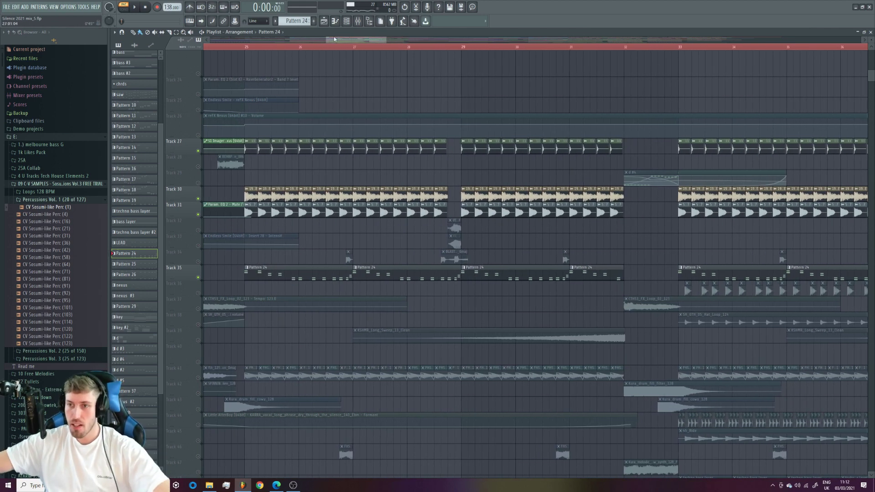
pyautogui.scroll(8, 219, 205)
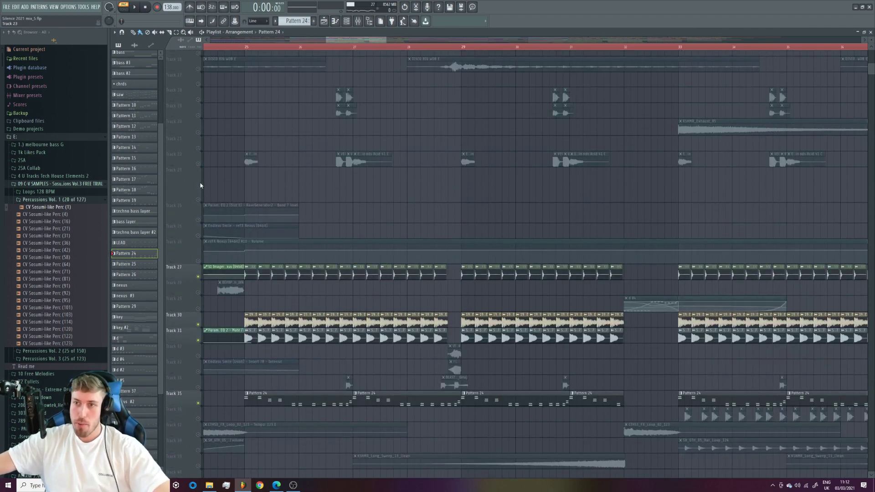
pyautogui.scroll(10, 201, 182)
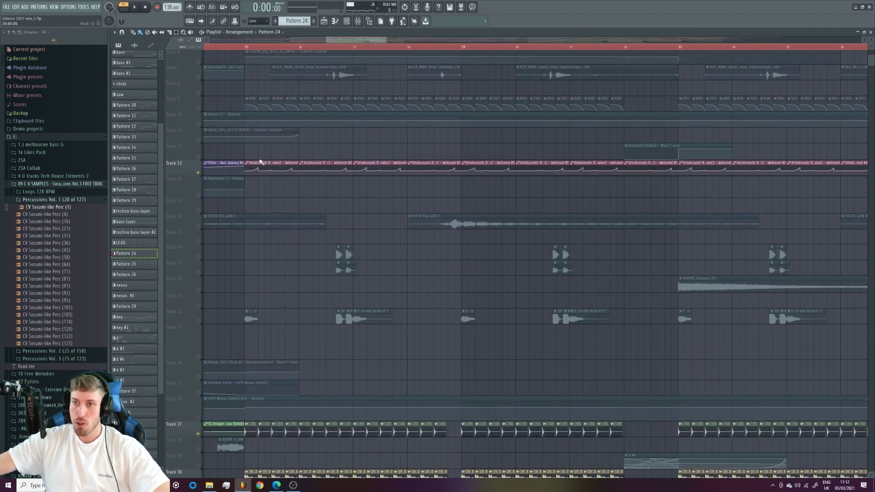
pyautogui.scroll(-9, 208, 277)
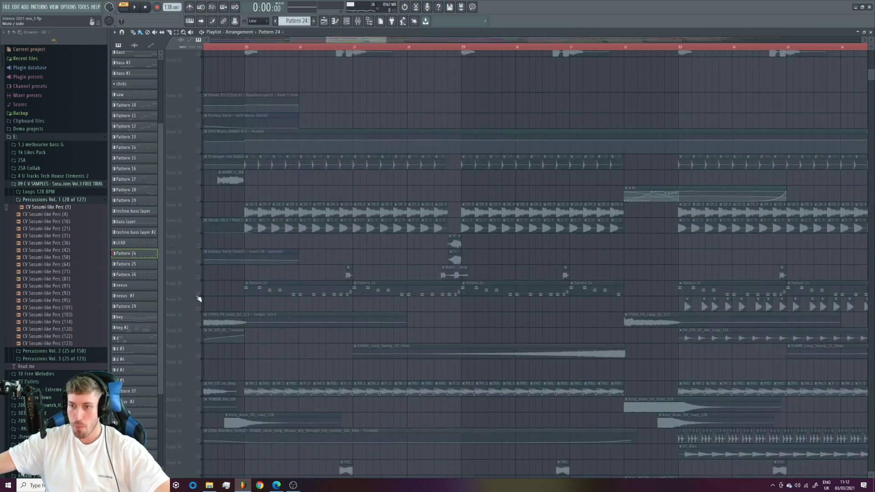
pyautogui.scroll(8, 247, 296)
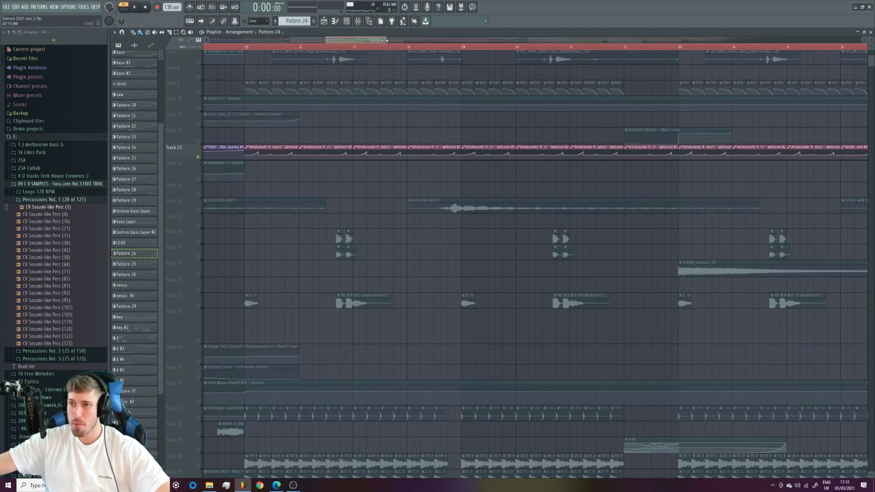
# - Play the start of the drop just before bar 25 with the Pattern 24 lead and its ArtsAcoustic Reverb automation active
pyautogui.moveTo(386, 40); pyautogui.dragTo(358, 40)
pyautogui.click(282, 47)
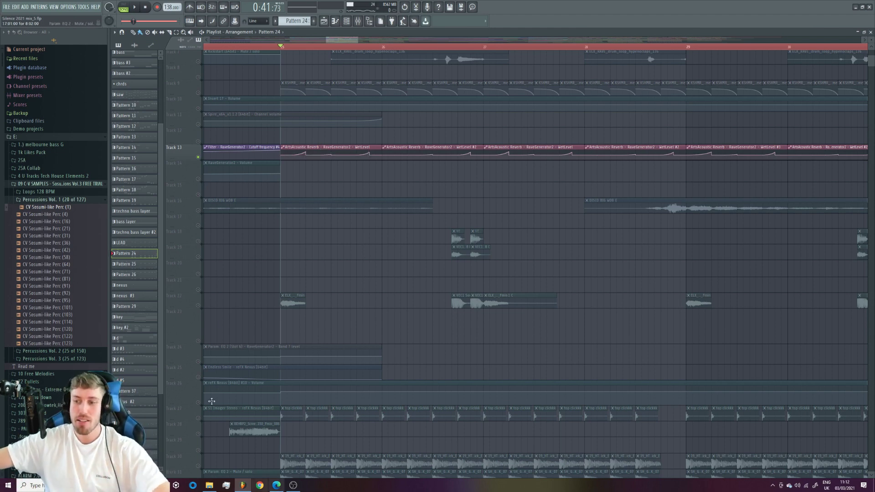
pyautogui.click(275, 47)
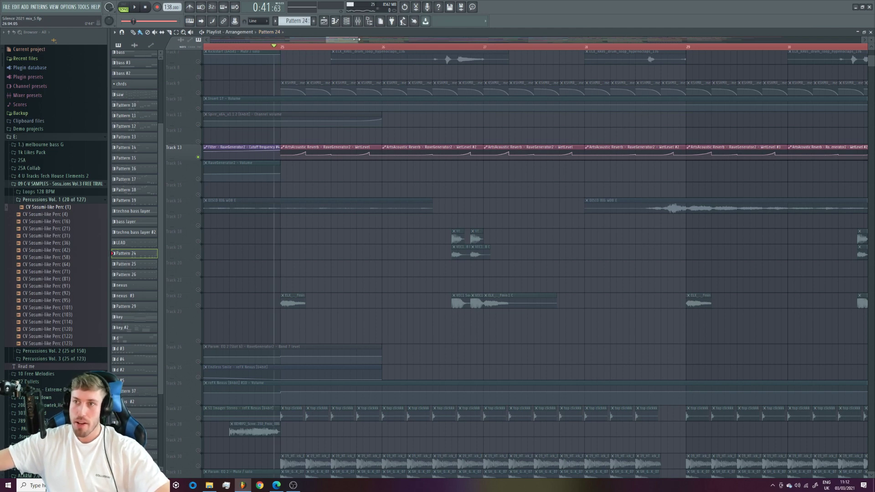
pyautogui.press('space')
pyautogui.scroll(-3, 373, 124)
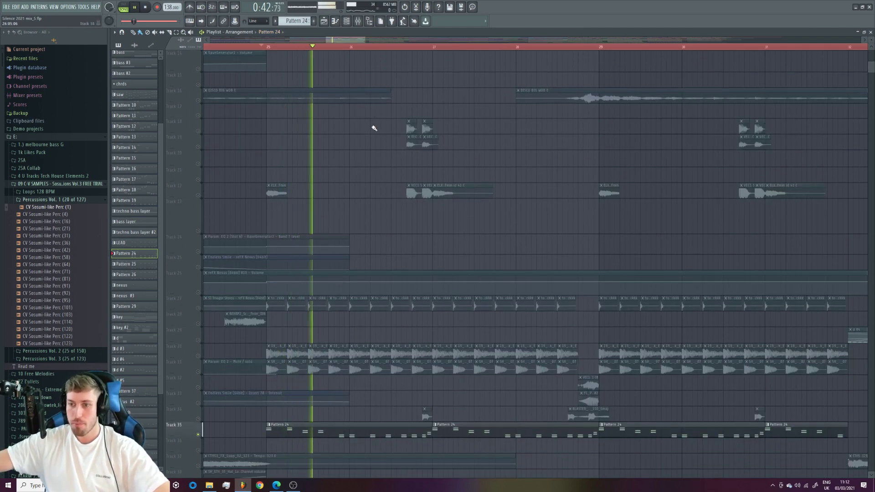
pyautogui.scroll(2, 375, 129)
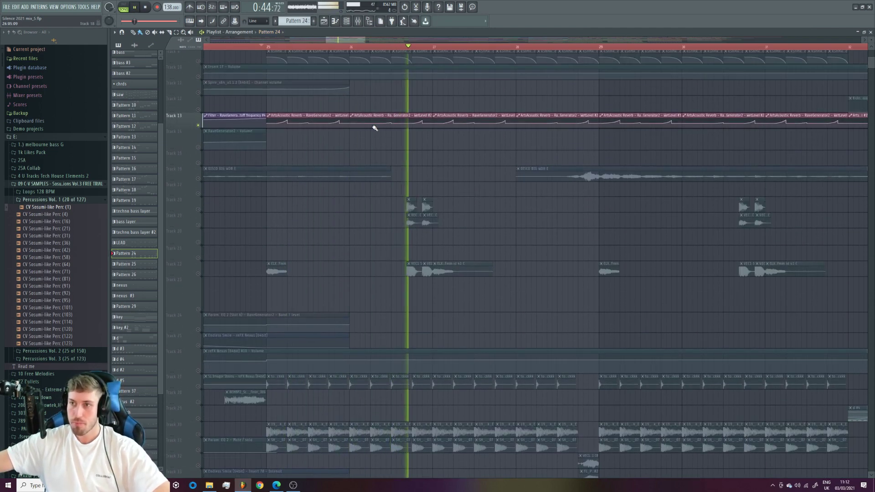
pyautogui.press('space')
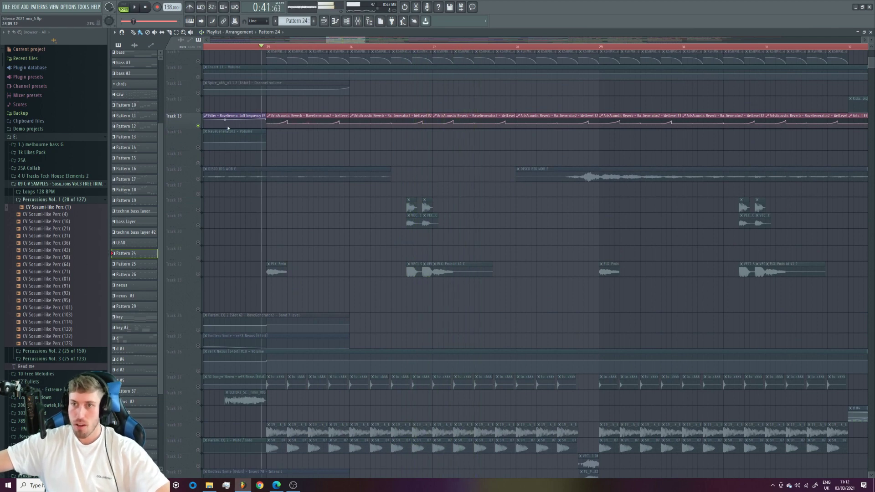
# - Compare the lead's sound with the Track 13 reverb automation muted and unmuted
pyautogui.click(199, 126)
pyautogui.press('space')
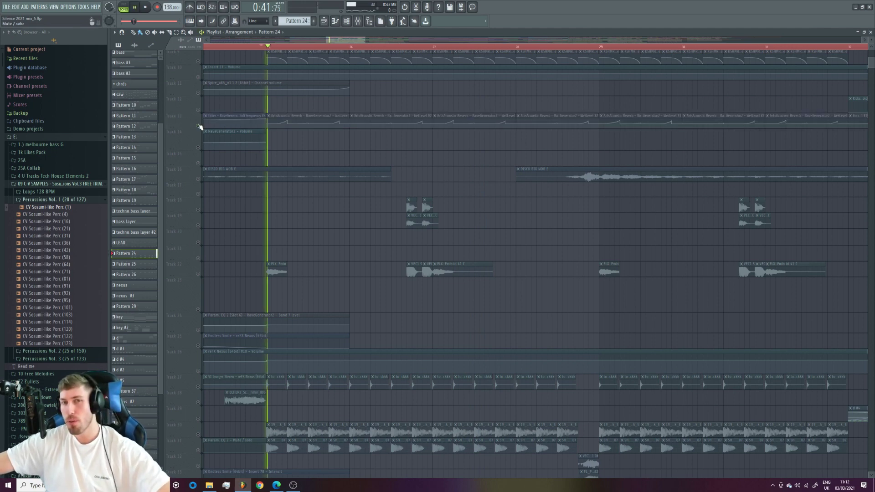
pyautogui.click(200, 125)
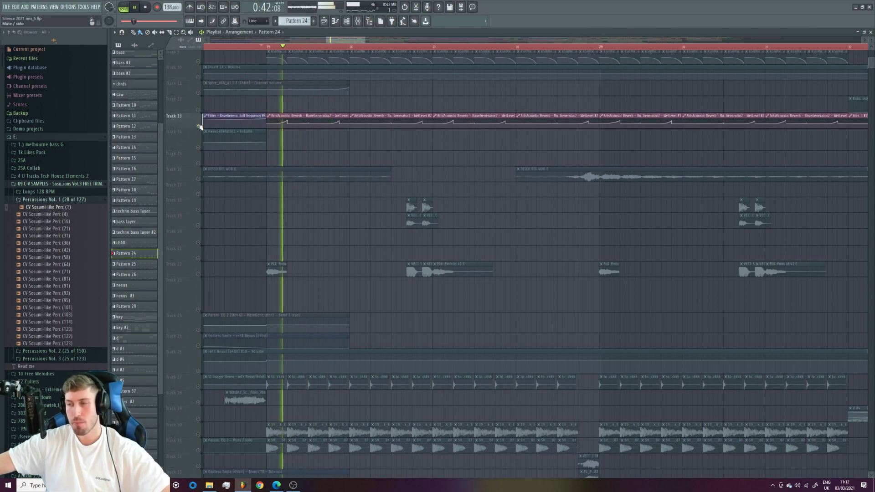
pyautogui.press('space')
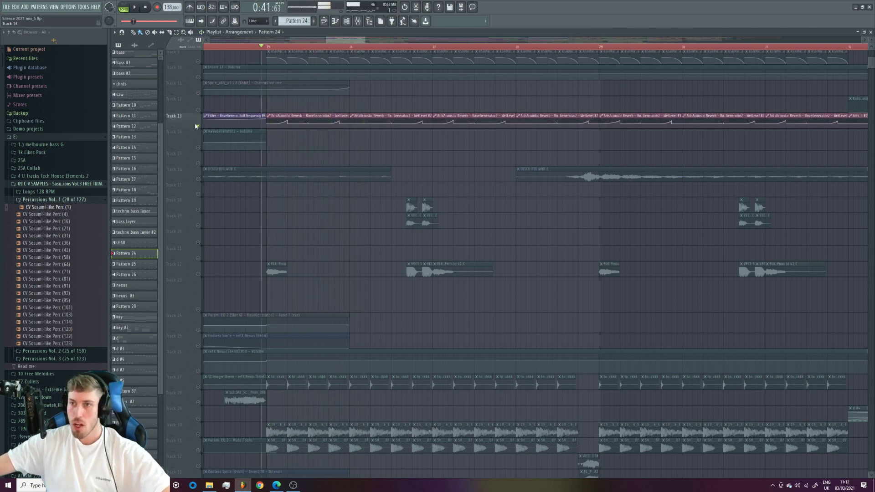
# - Unmute the repeating one-shot layer on Track 59 and the kick layer on Track 31
pyautogui.scroll(4, 217, 166)
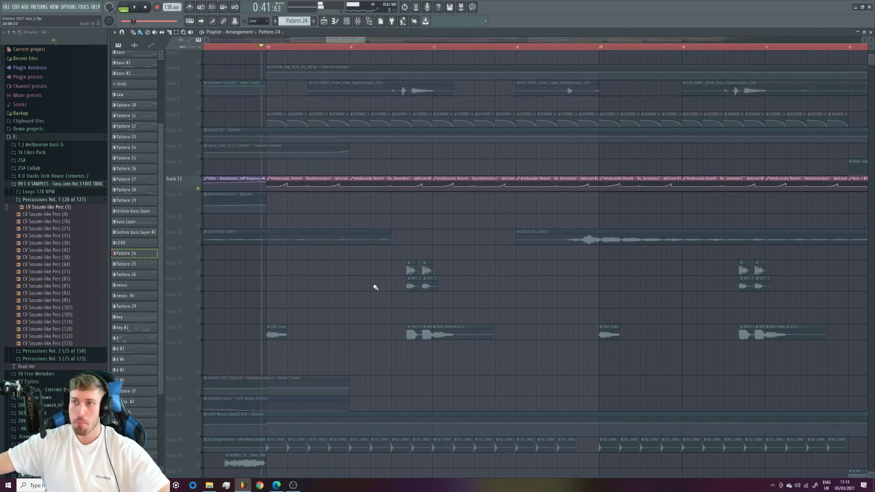
pyautogui.scroll(-5, 374, 289)
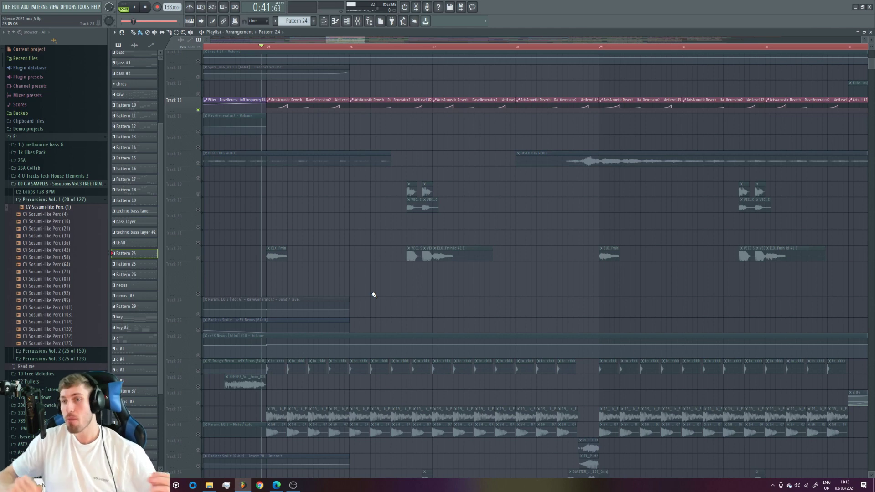
pyautogui.scroll(-16, 374, 296)
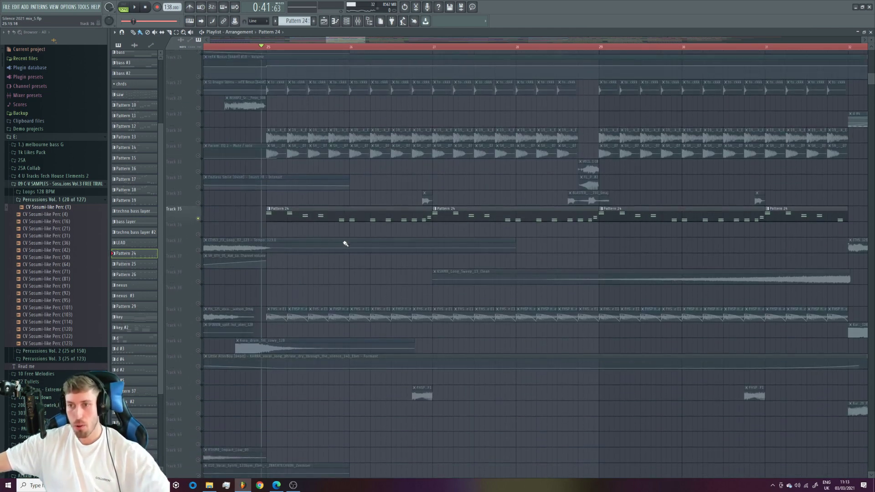
pyautogui.scroll(-13, 349, 320)
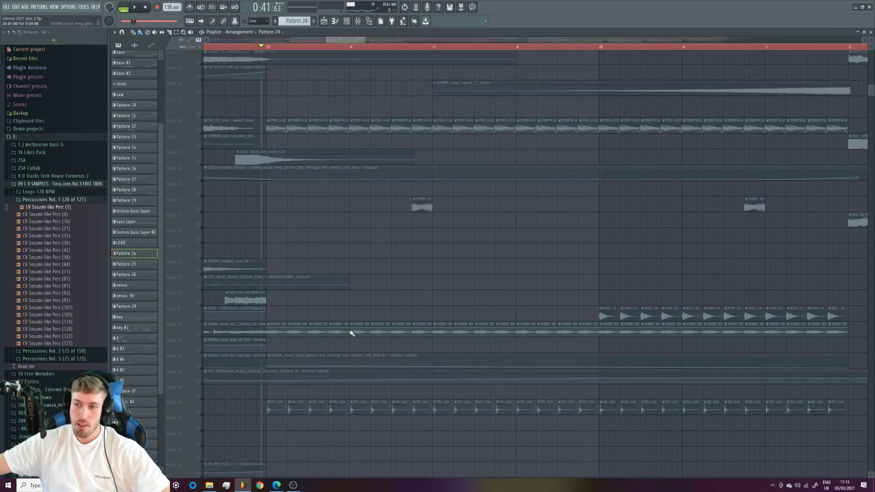
pyautogui.scroll(20, 237, 395)
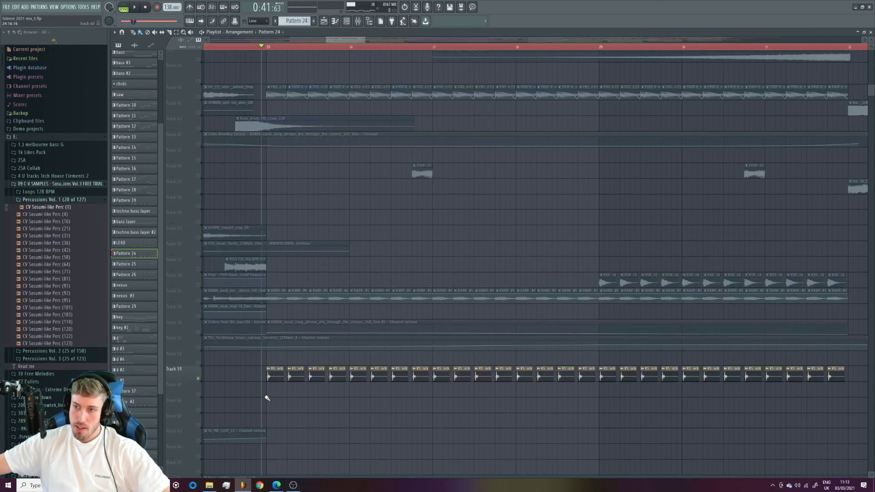
pyautogui.click(198, 326)
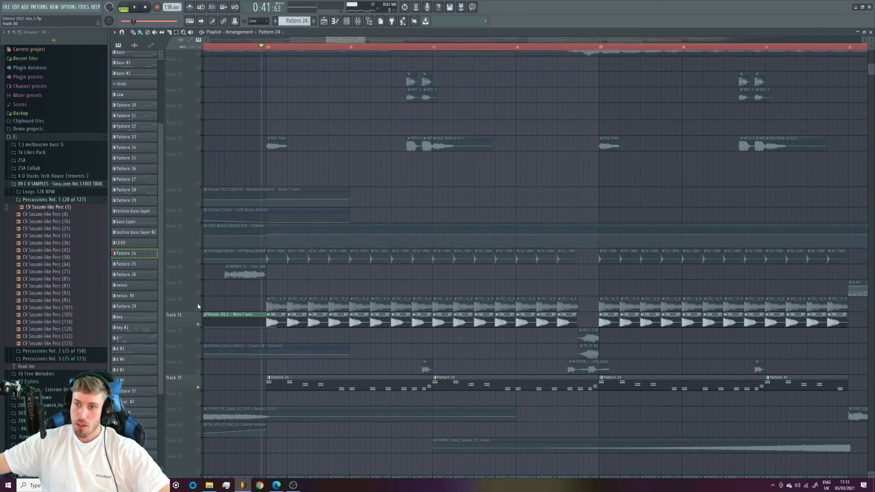
# - Play the drop with the lead and kick layers, and unmute the Track 30 layer during playback
pyautogui.scroll(14, 198, 258)
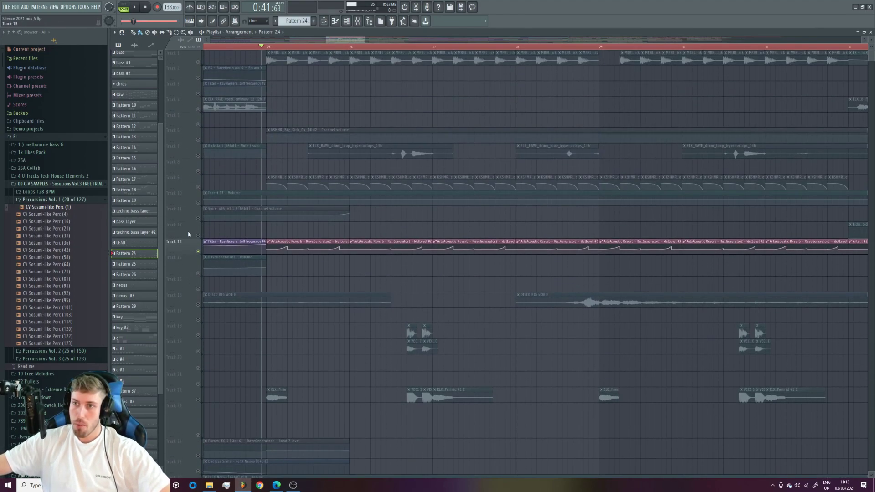
pyautogui.scroll(-20, 212, 183)
pyautogui.press('space')
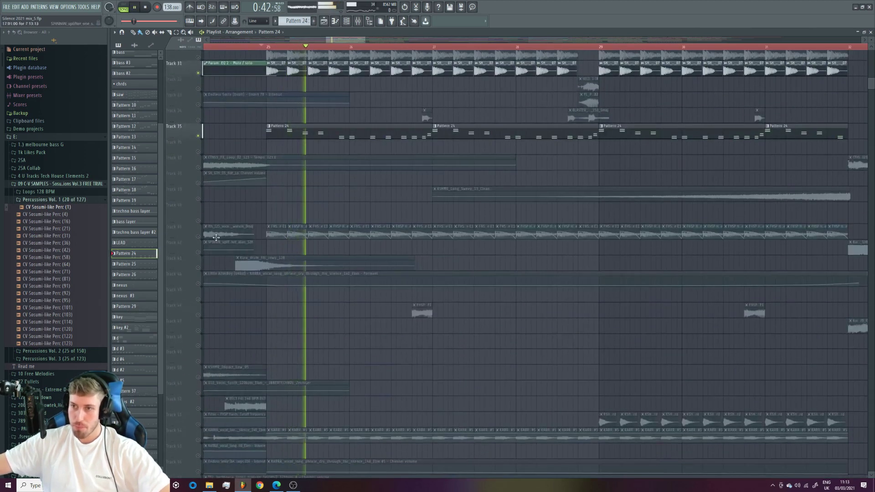
pyautogui.press('space')
pyautogui.press('space')
pyautogui.click(199, 57)
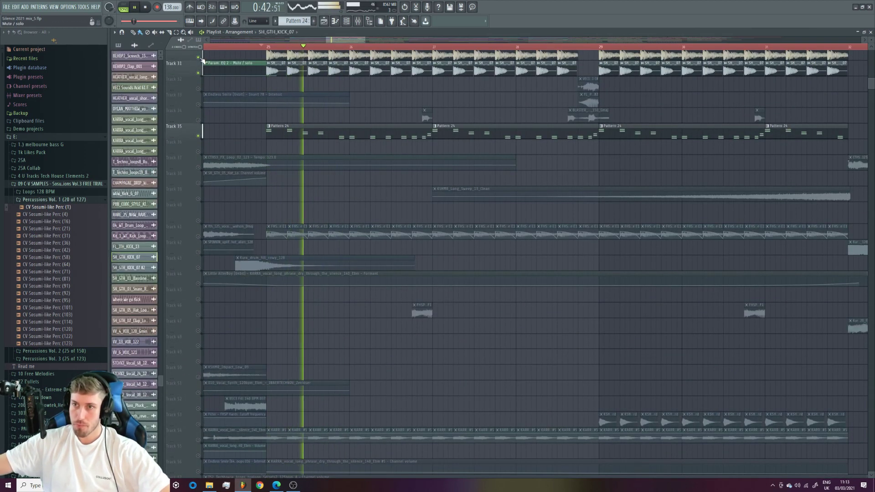
# - Unmute the channel volume automation on Tracks 56 and 57 and the ETR WOB F layer on Track 68
pyautogui.scroll(-7, 239, 192)
pyautogui.scroll(-15, 238, 201)
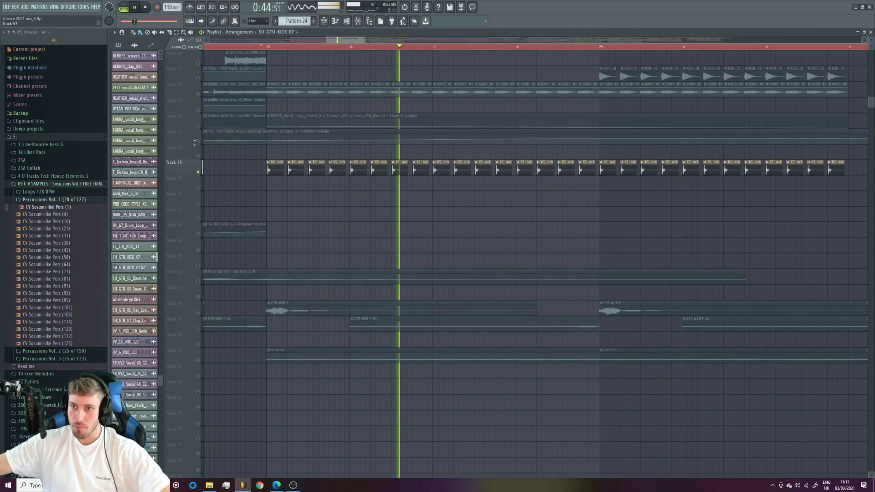
pyautogui.click(199, 141)
pyautogui.scroll(-6, 200, 137)
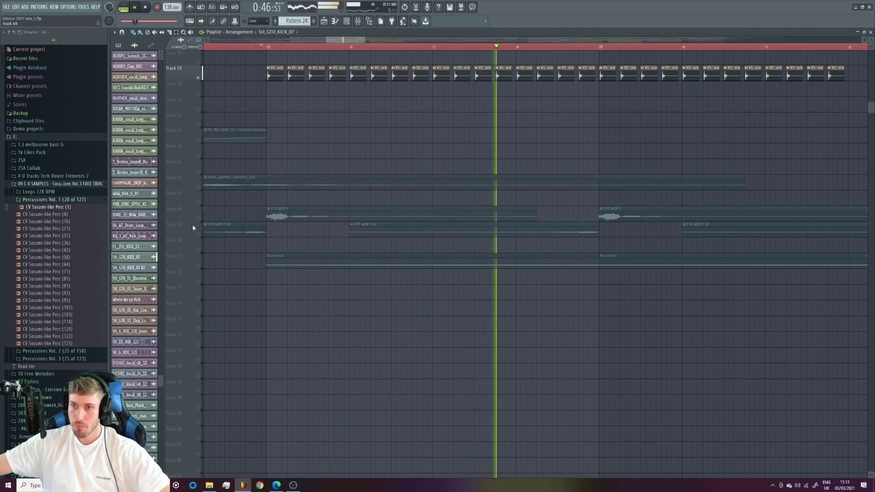
pyautogui.press('space')
pyautogui.click(198, 218)
pyautogui.hotkey('ctrl', 'z')
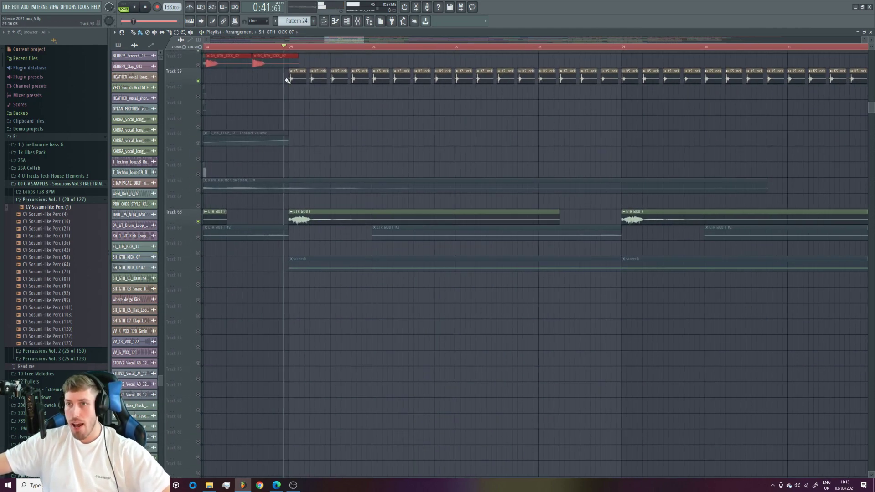
pyautogui.doubleClick(300, 217)
pyautogui.click(337, 203)
pyautogui.rightClick(337, 203)
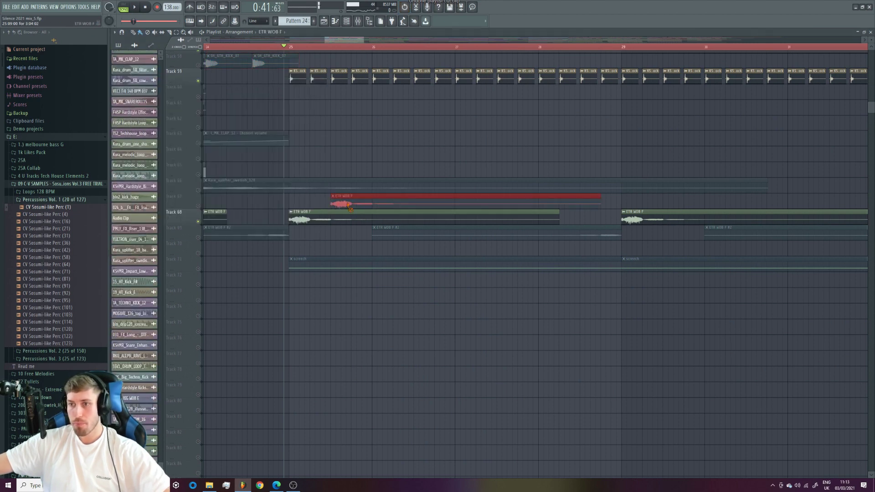
# - Unmute the second ETR WOB F layer on Track 69 and play from bar 24 into the drop
pyautogui.click(197, 237)
pyautogui.press('space')
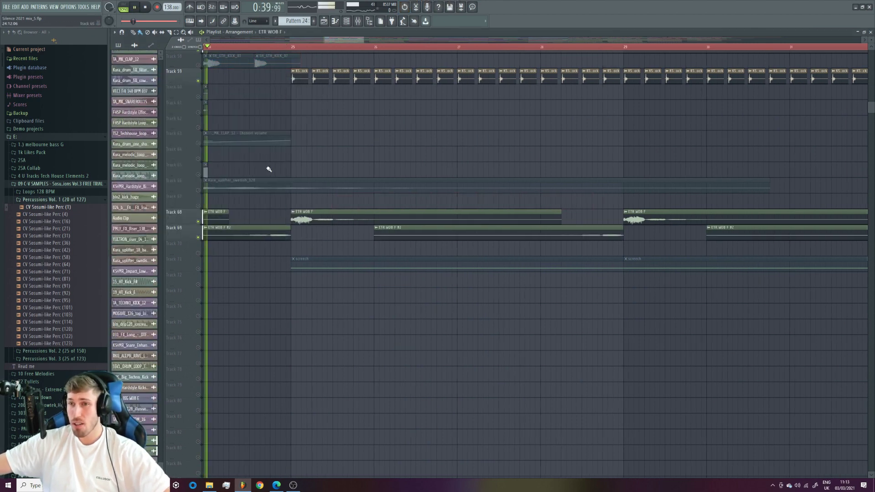
pyautogui.scroll(5, 274, 174)
# - Unmute Track 58, delete its two SH_GTH_KICK_07 clips leading into bar 25, and replay the combined drop layers
pyautogui.click(199, 144)
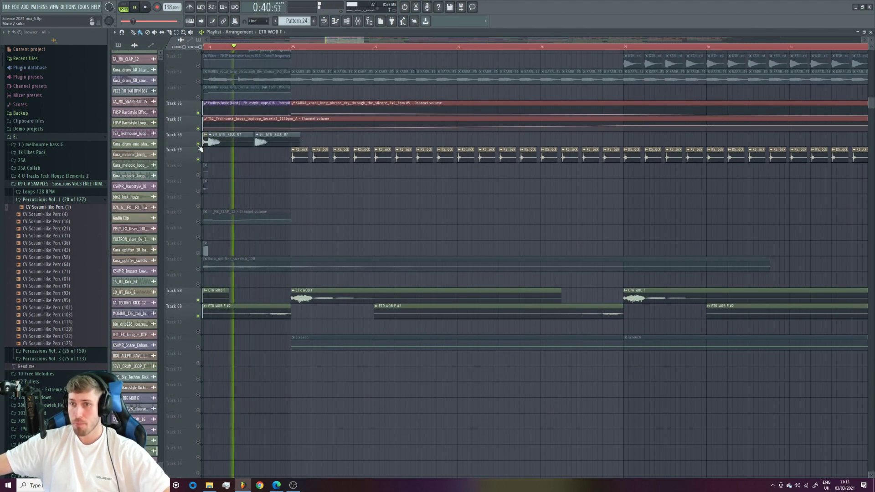
pyautogui.rightClick(274, 142)
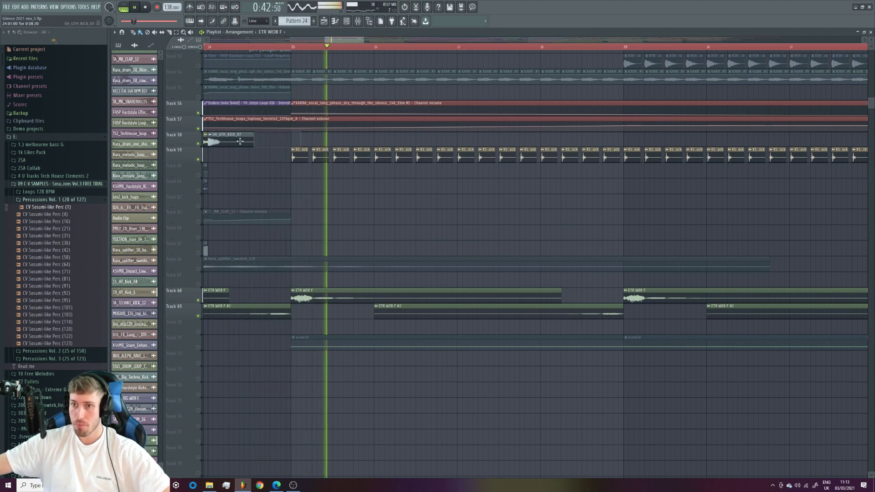
pyautogui.rightClick(237, 141)
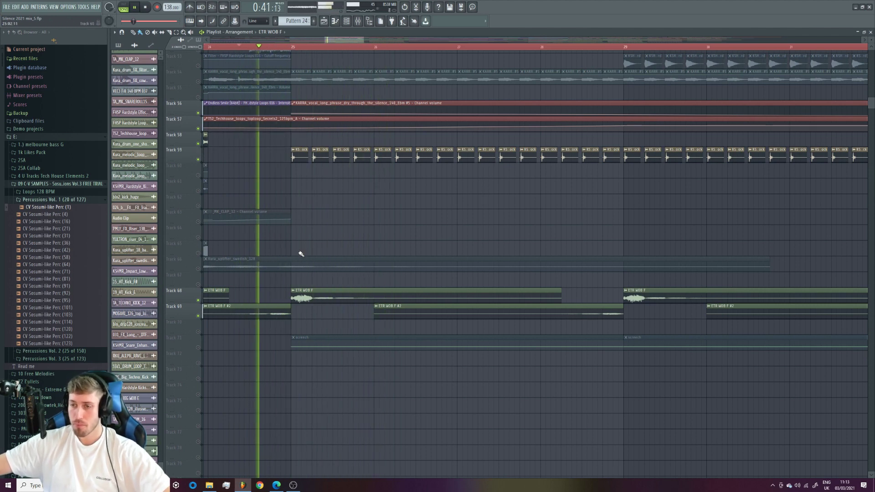
pyautogui.click(529, 239)
pyautogui.scroll(8, 538, 244)
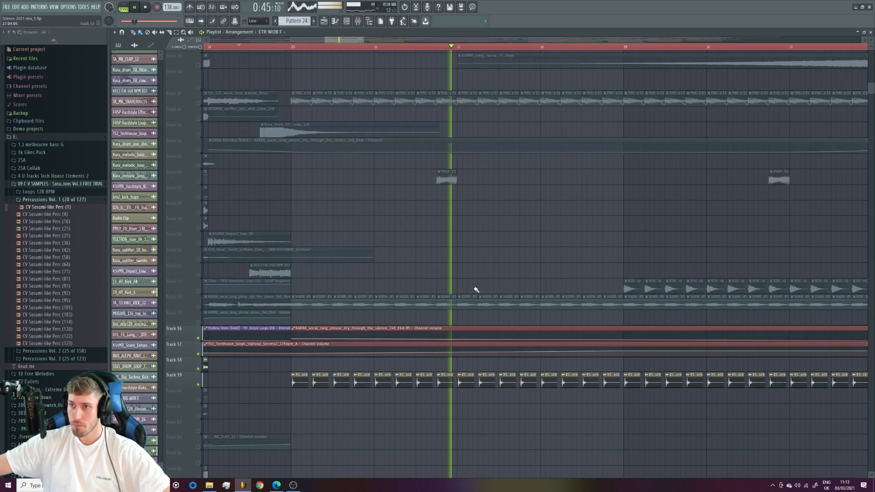
pyautogui.scroll(10, 475, 287)
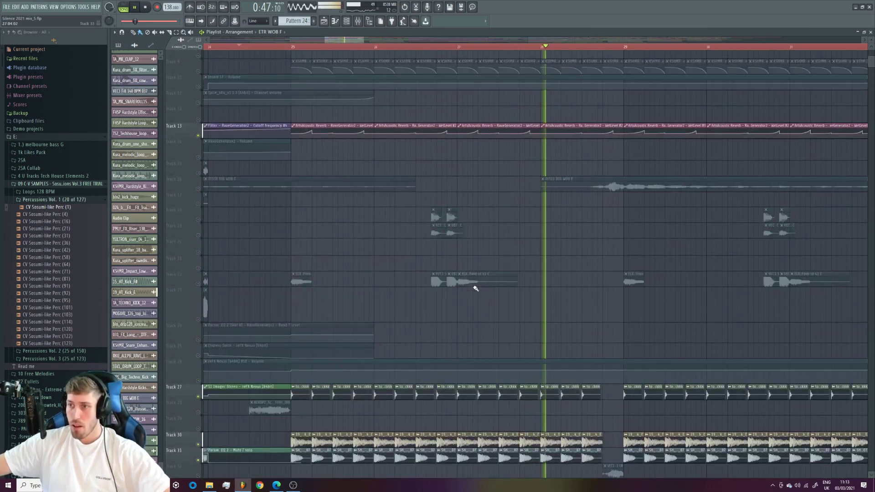
# - Unmute the rave drum loop layer on Track 7 and play the combined layers from bar 25
pyautogui.scroll(1, 475, 287)
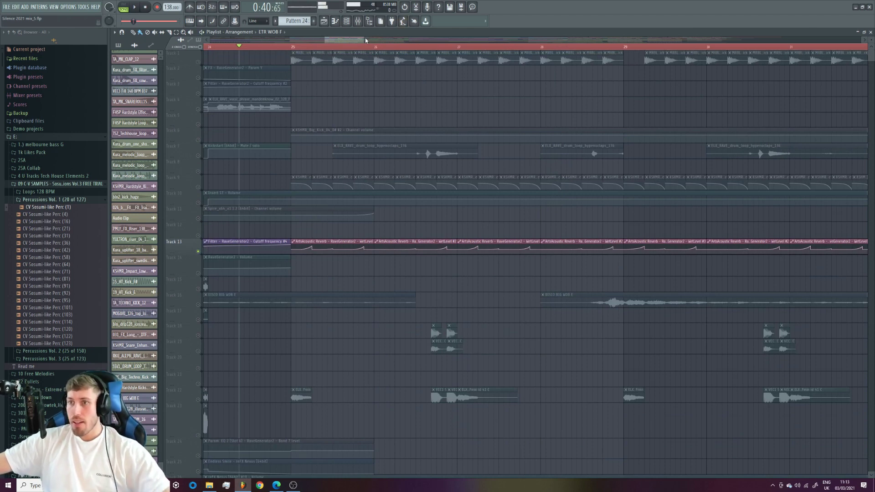
pyautogui.moveTo(365, 40); pyautogui.dragTo(390, 39)
pyautogui.click(198, 156)
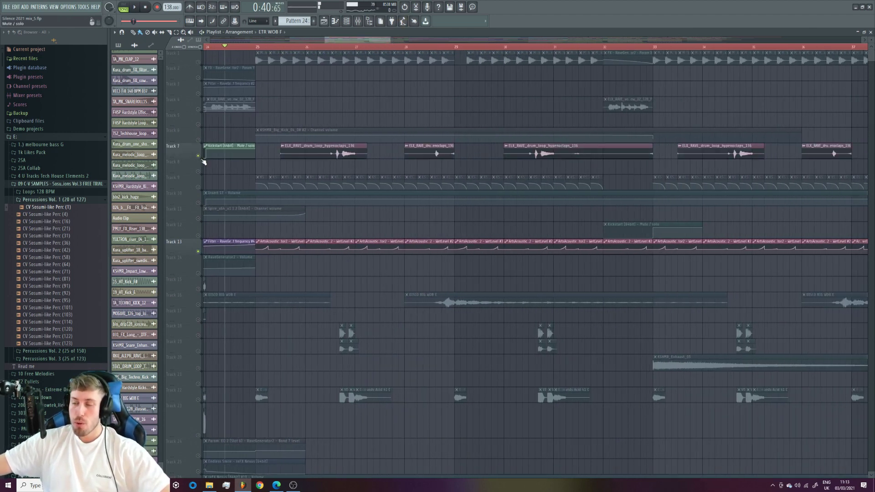
pyautogui.click(257, 47)
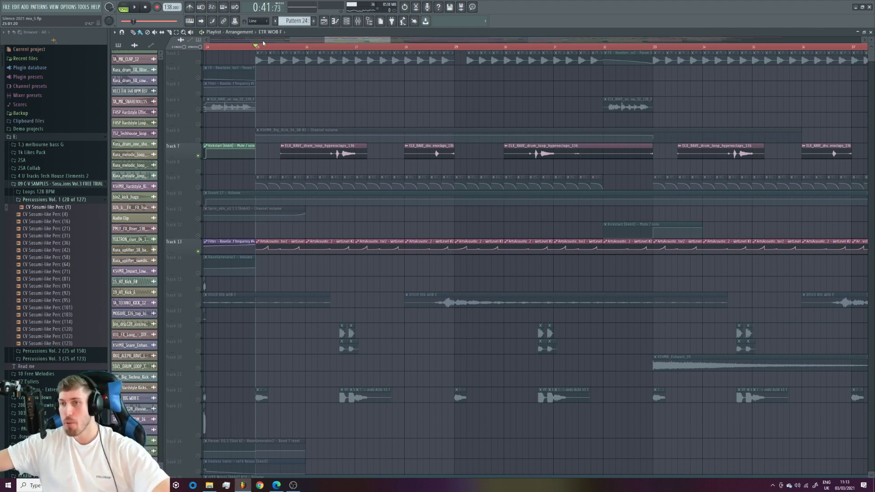
pyautogui.press('space')
pyautogui.scroll(-3, 258, 228)
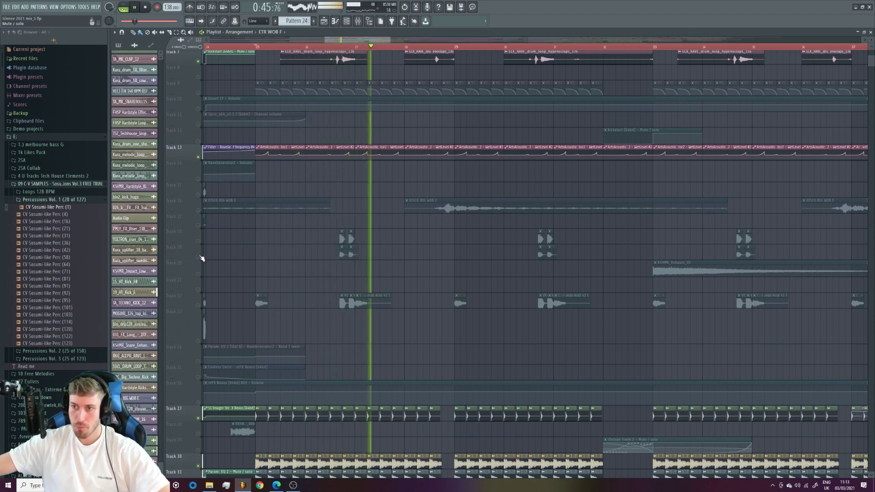
pyautogui.press('space')
# - Unmute the FHSP Hardstyle Kicks layer on Track 41 and view the sample's channel settings
pyautogui.scroll(-10, 228, 274)
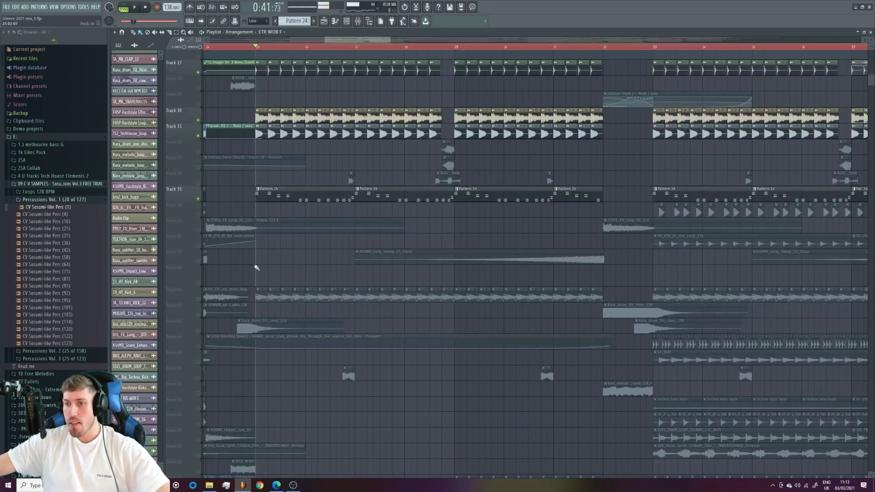
pyautogui.click(337, 294)
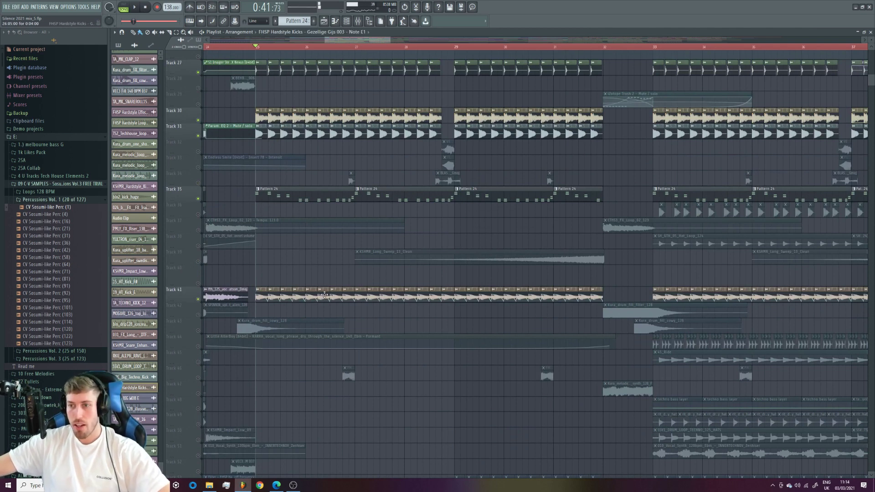
pyautogui.doubleClick(309, 283)
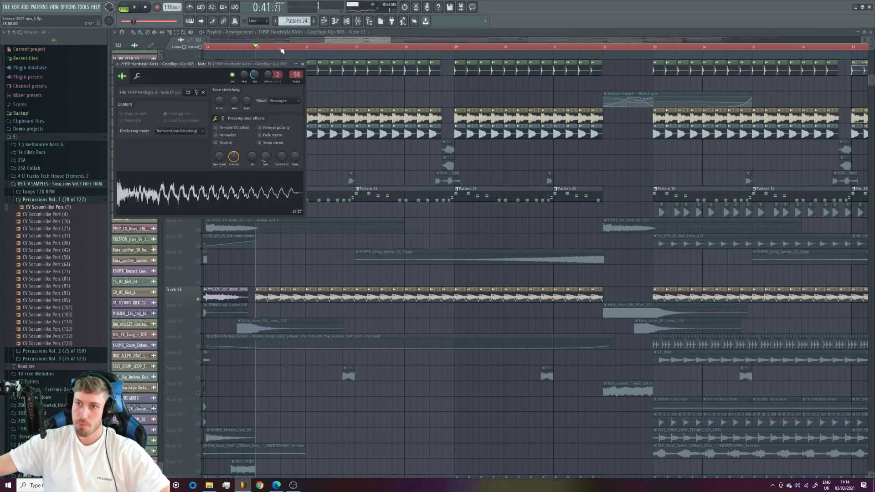
pyautogui.click(347, 41)
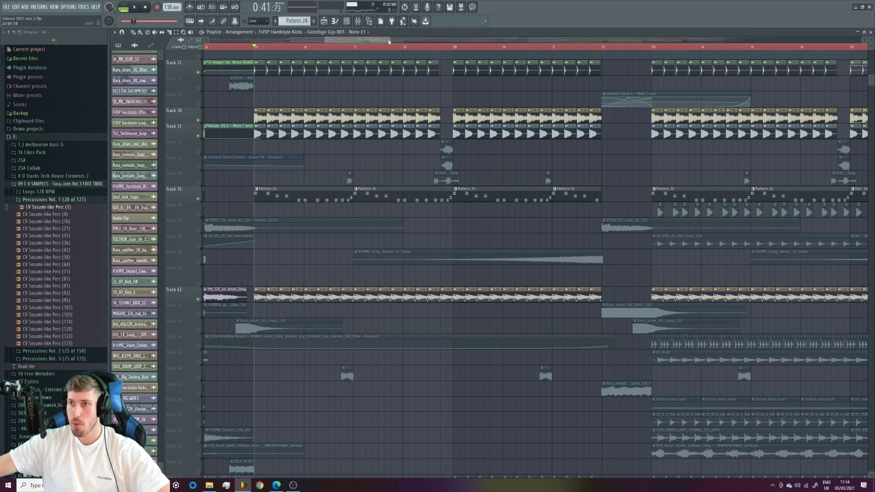
# - Play from partway through bar 24 into the drop to audition the layers with Track 41 included
pyautogui.moveTo(387, 40); pyautogui.dragTo(400, 40)
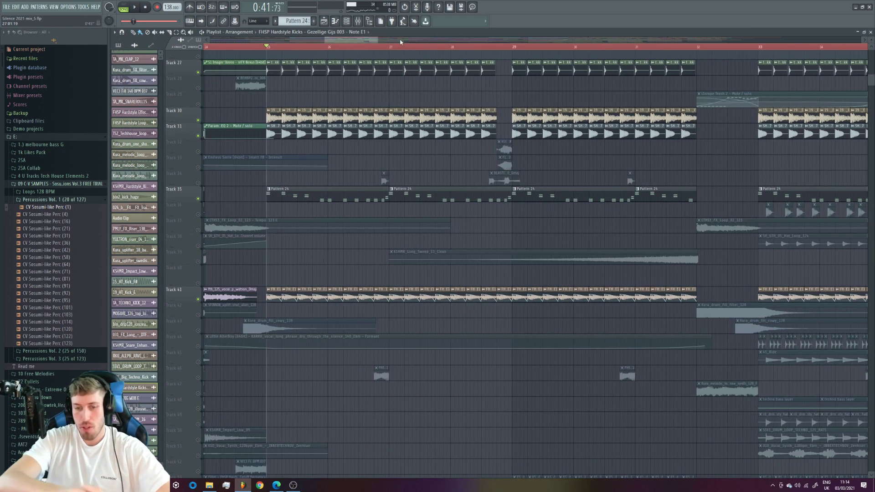
pyautogui.click(236, 47)
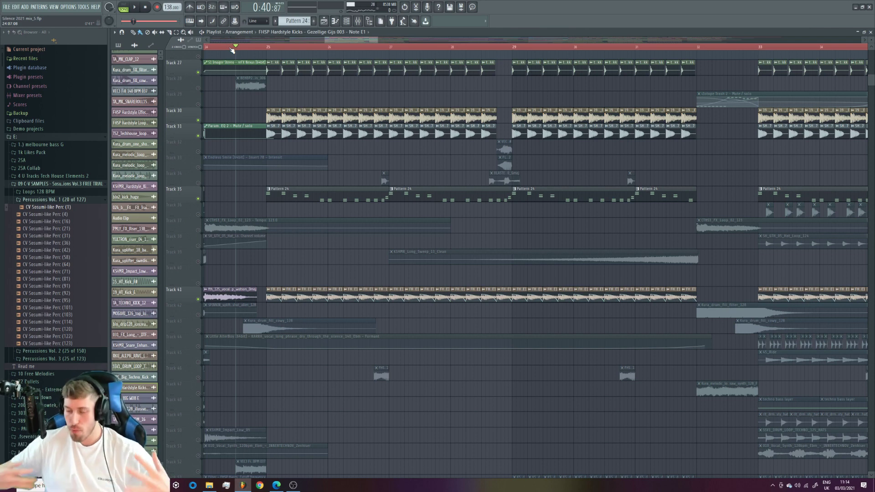
pyautogui.press('space')
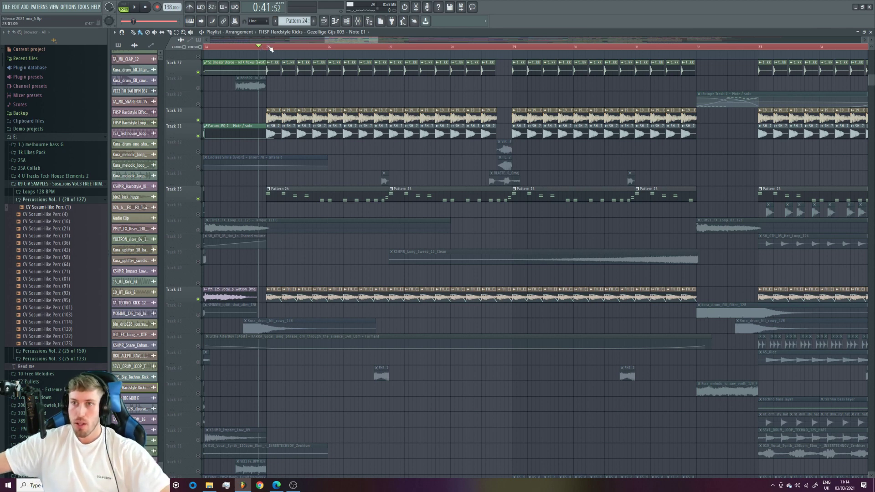
pyautogui.click(269, 47)
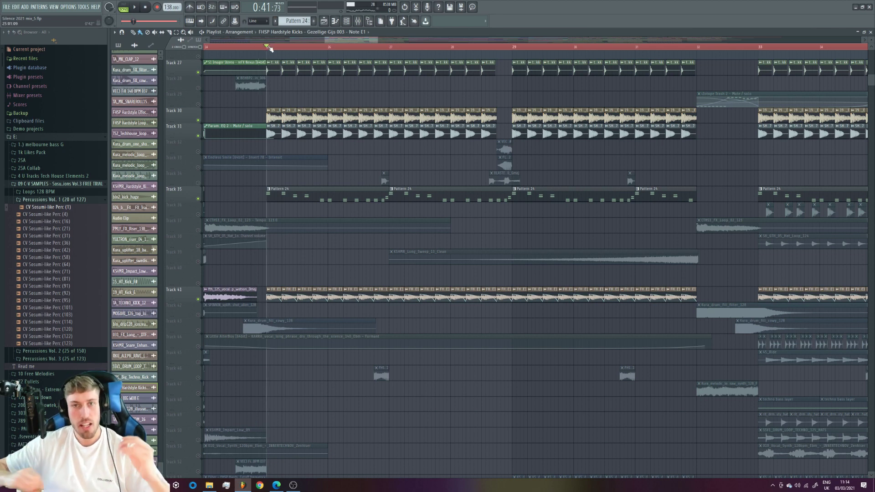
pyautogui.click(247, 47)
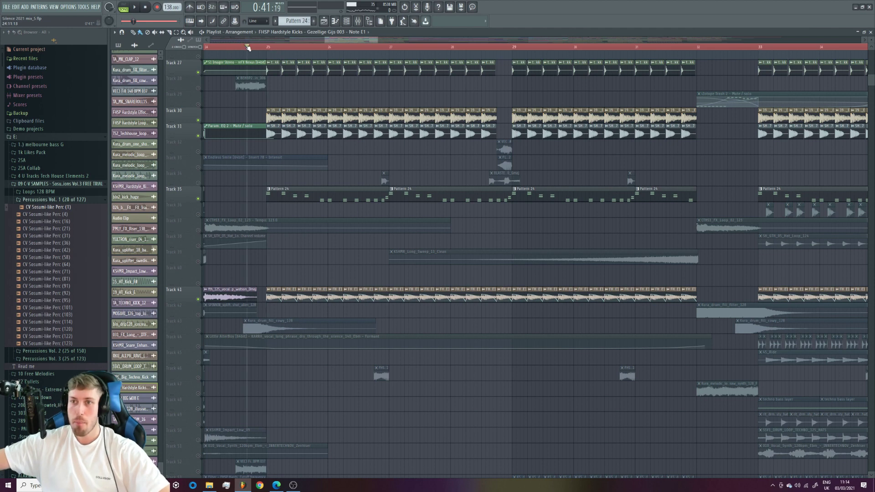
pyautogui.press('space')
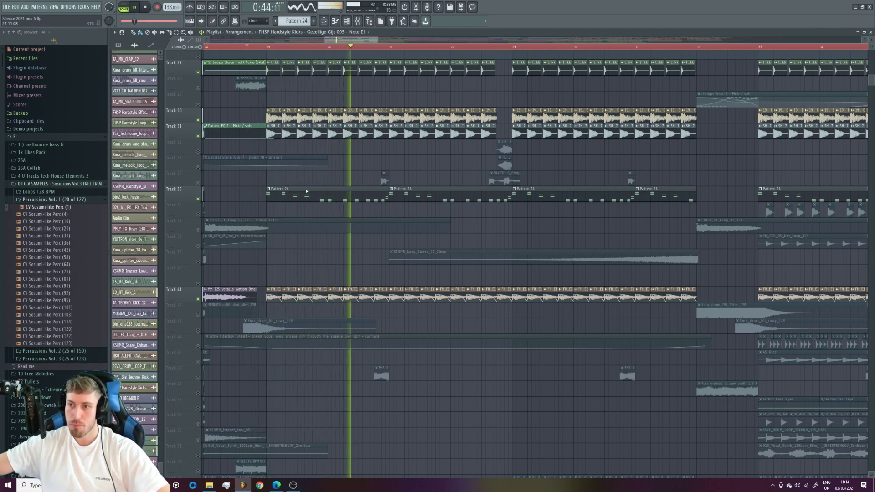
# - Restart playback from the drop's lead-in and show the mixer with the FHSP Hardstyle Kicks insert
pyautogui.doubleClick(368, 73)
pyautogui.press('space')
pyautogui.press('F9')
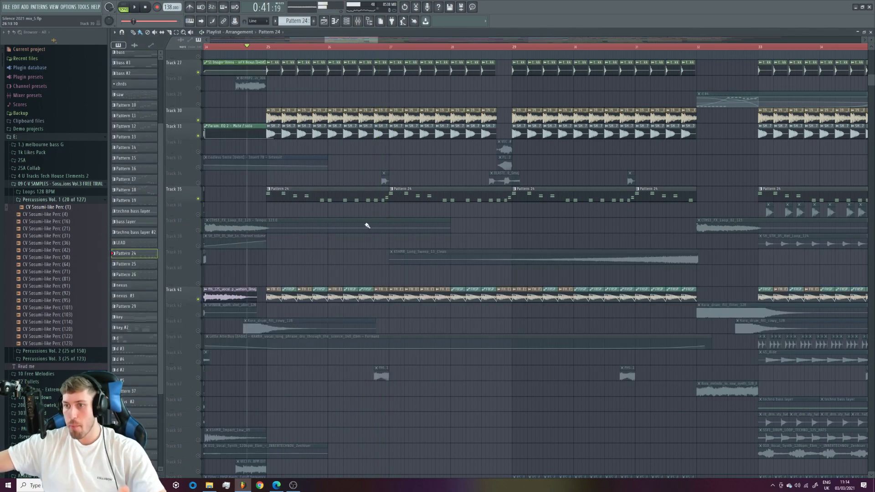
pyautogui.press('space')
pyautogui.press('F9')
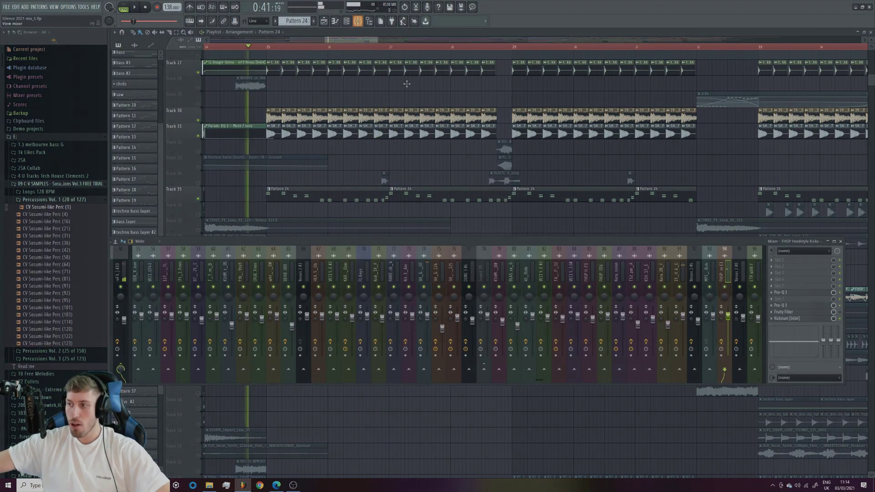